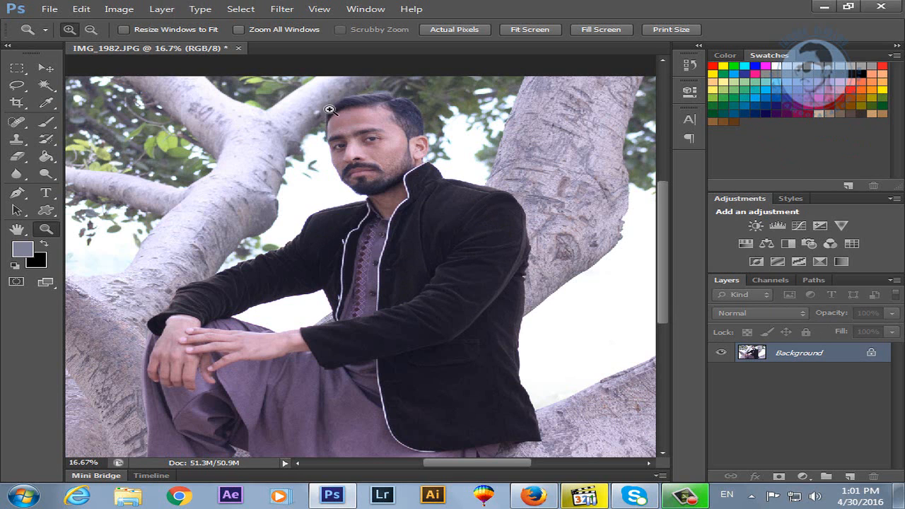
left_click(118, 8)
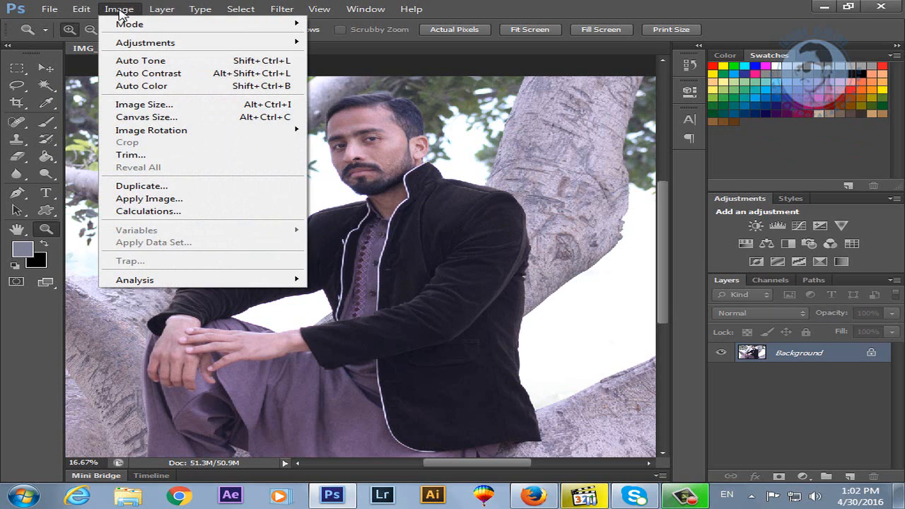
mouse_move(125, 26)
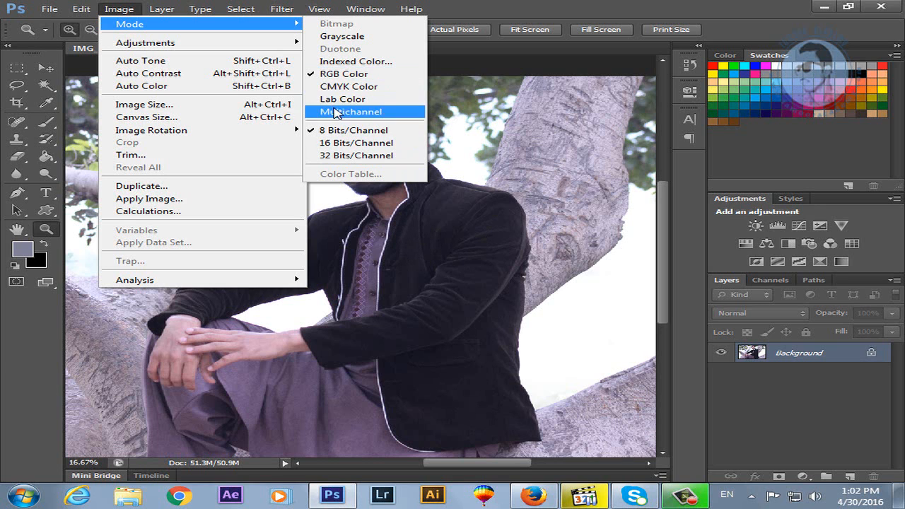
left_click(495, 143)
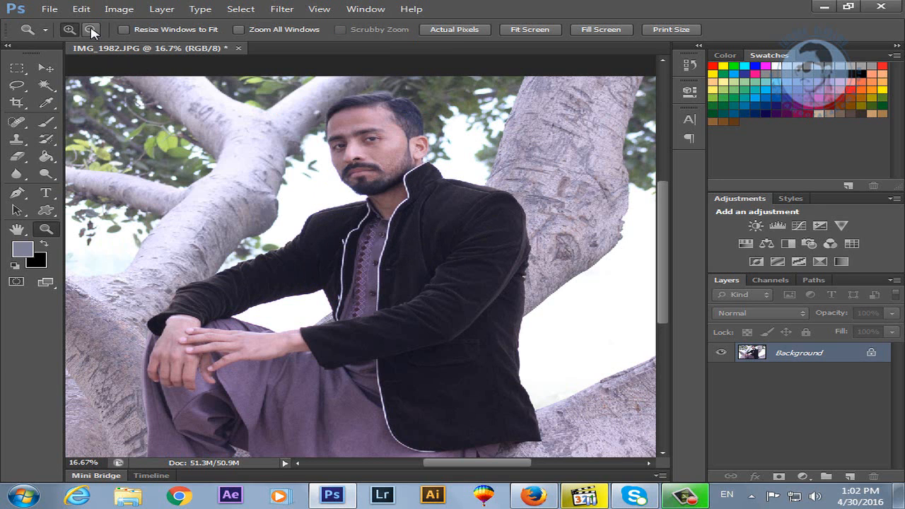
Convert the photo to Grayscale mode and discard its colour information.
left_click(114, 11)
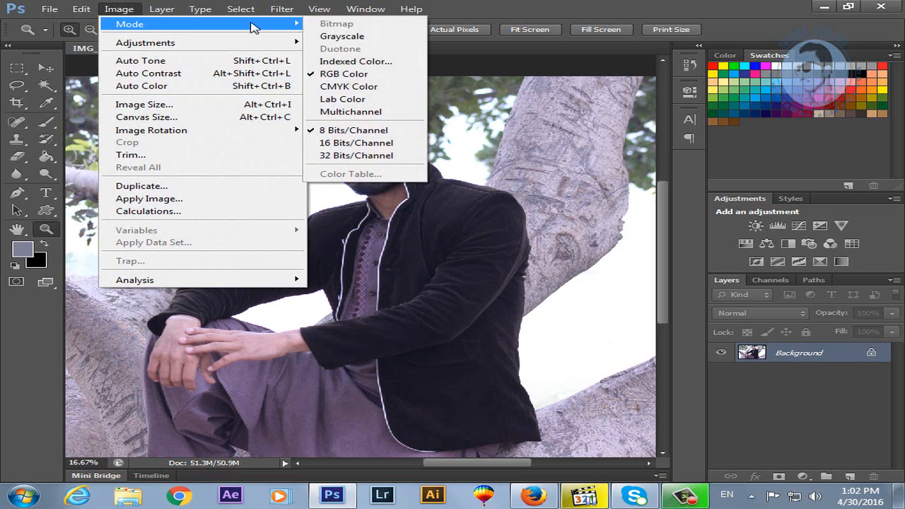
left_click(344, 32)
left_click(392, 205)
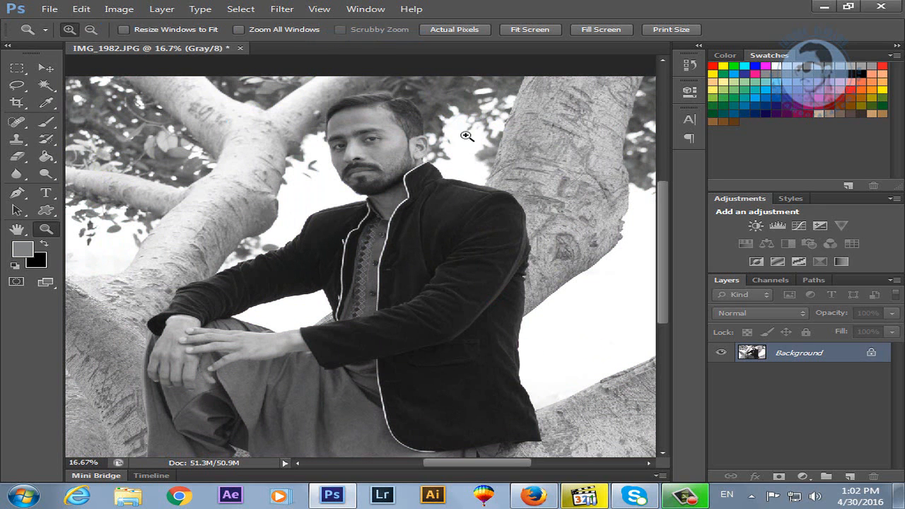
Set the foreground colour to a fully saturated, fully bright blue with the colour picker.
left_click(22, 249)
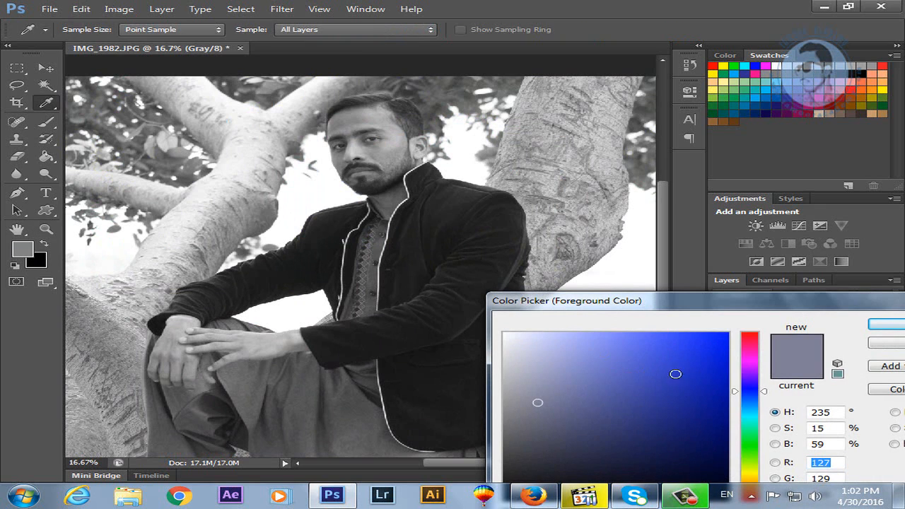
left_click_drag(727, 357, 731, 331)
left_click(888, 328)
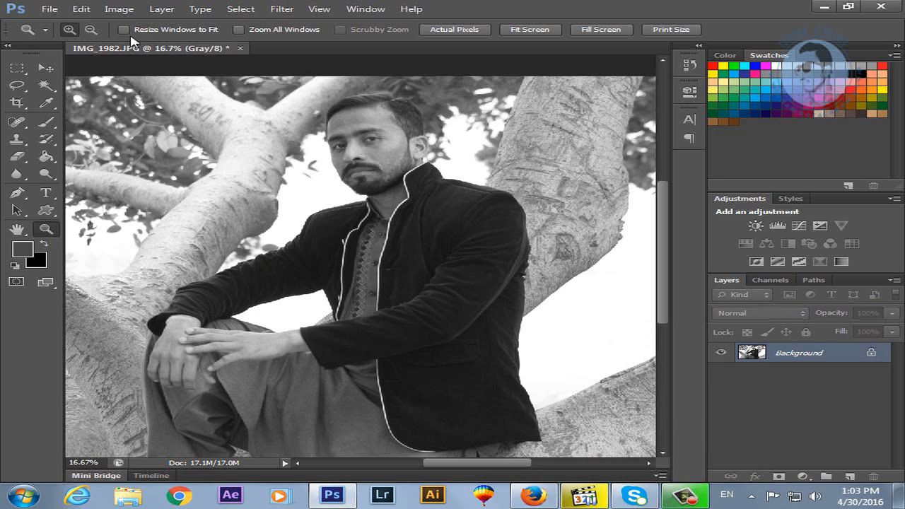
Switch the image mode back to RGB Color.
left_click(119, 9)
mouse_move(115, 26)
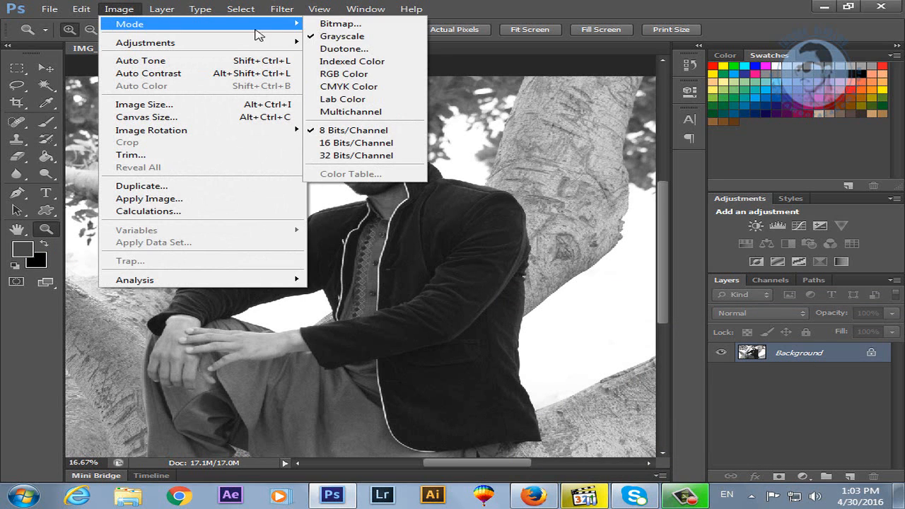
left_click(367, 75)
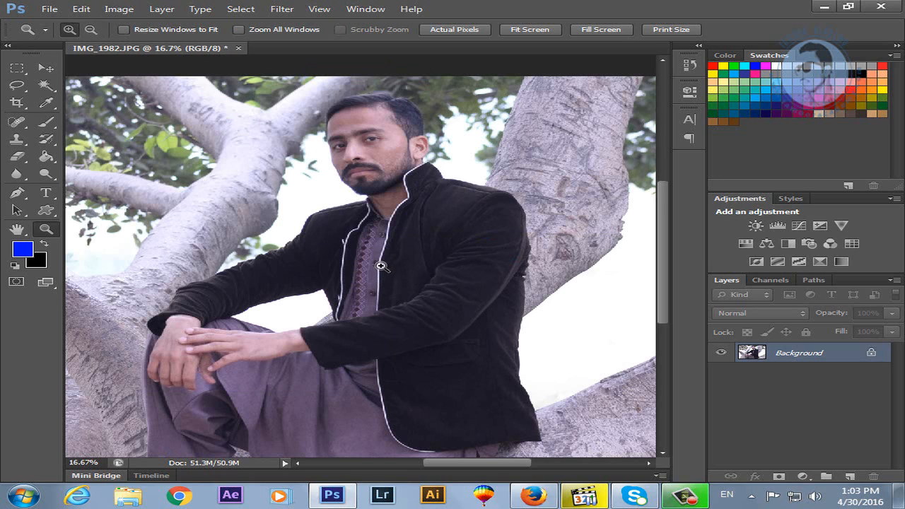
Change the foreground colour to a bright pink with the colour picker.
left_click(27, 253)
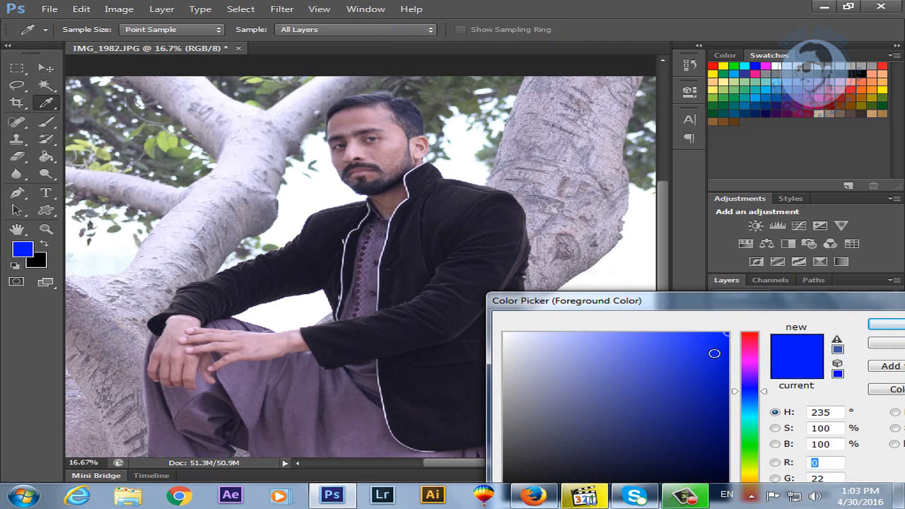
left_click(742, 351)
left_click(884, 324)
key("z")
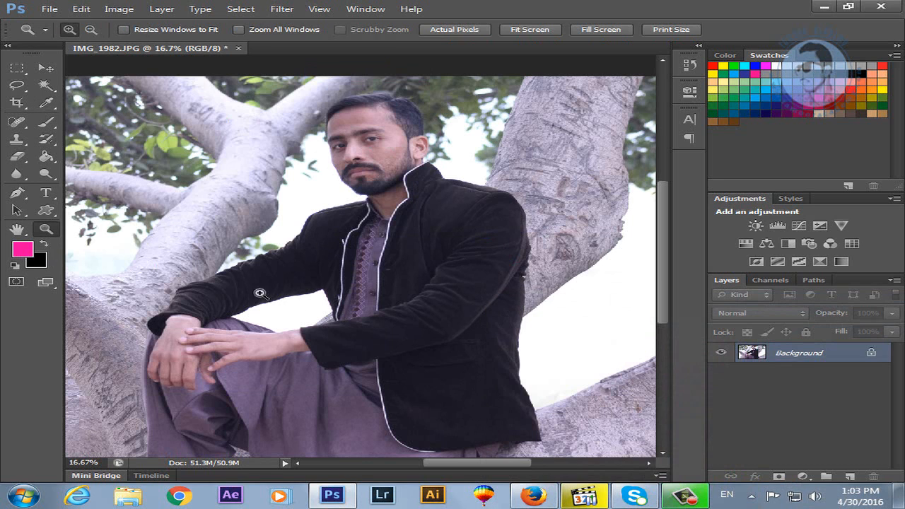
Start a Brightness/Contrast adjustment on the photo and set the brightness to -9 after trying 48 and 92.
left_click(119, 8)
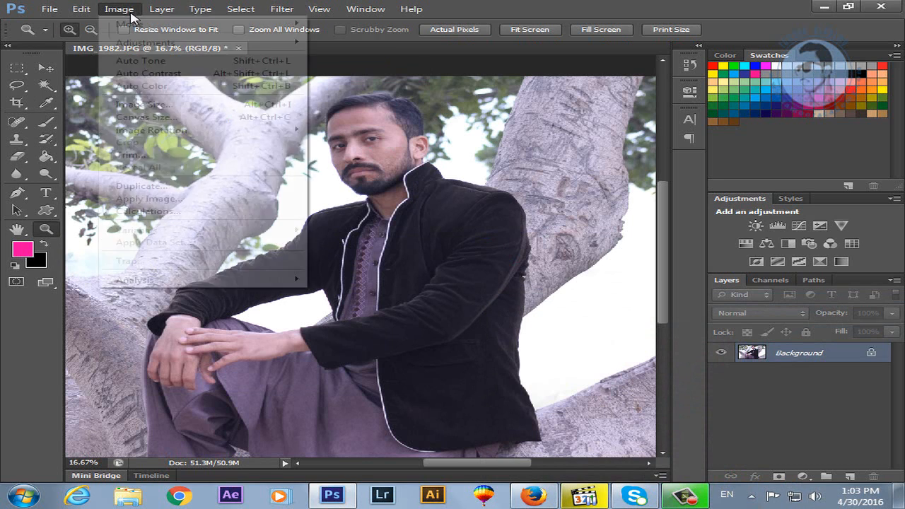
mouse_move(133, 31)
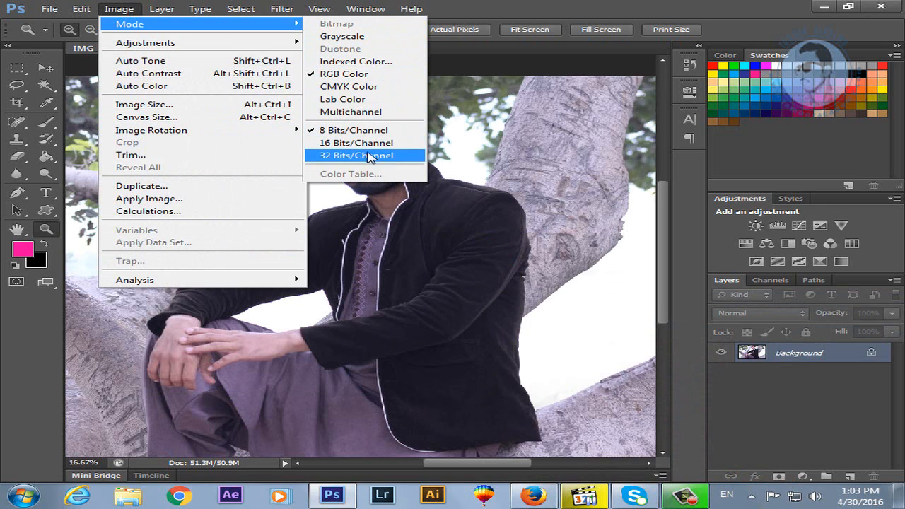
mouse_move(192, 44)
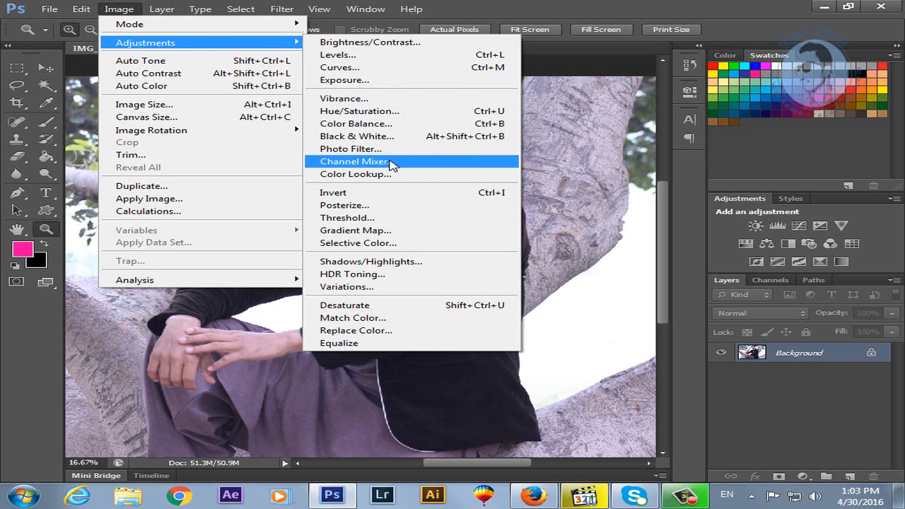
left_click(386, 44)
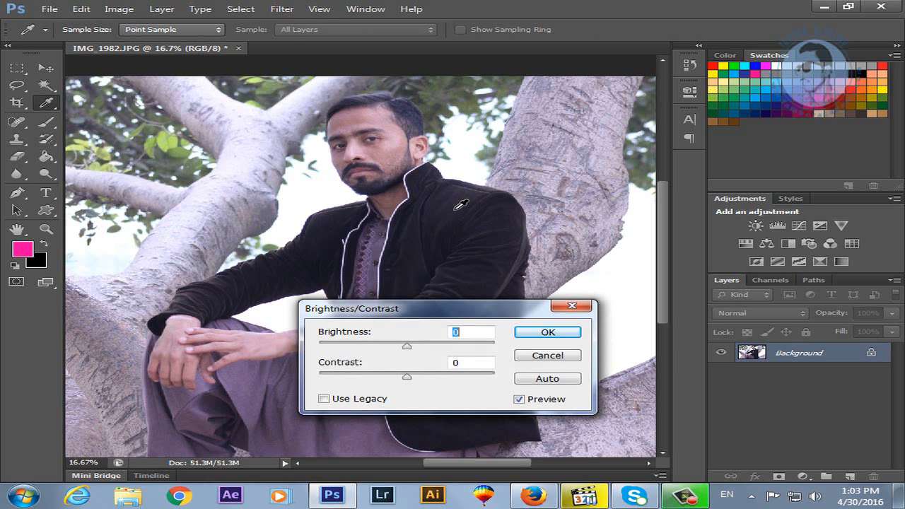
left_click_drag(429, 309, 384, 340)
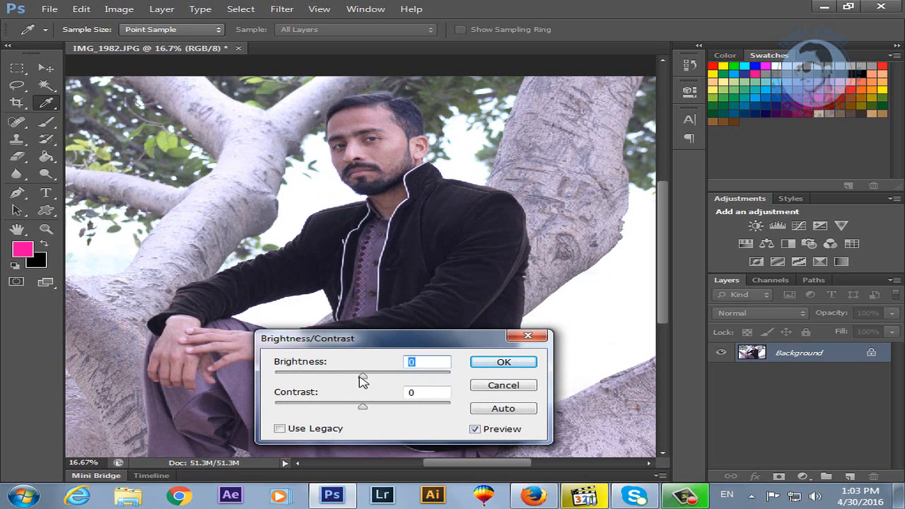
left_click_drag(385, 339, 385, 287)
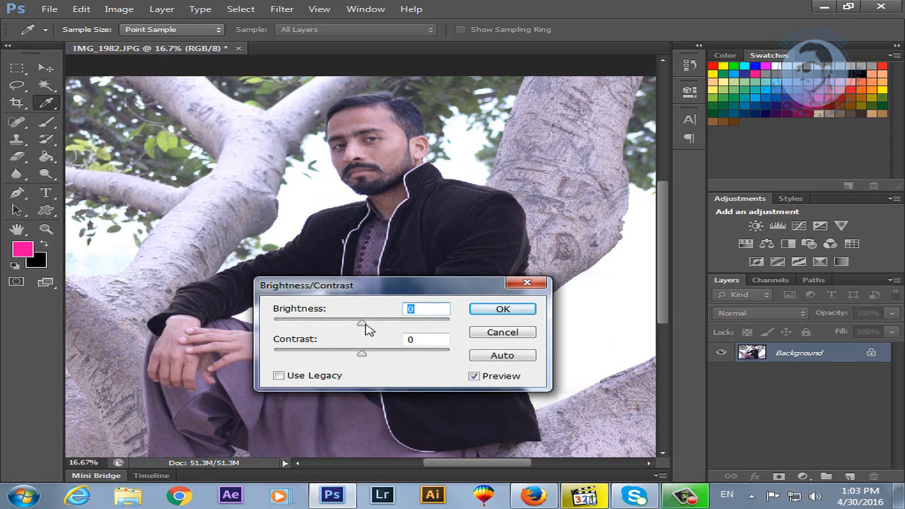
left_click_drag(362, 324, 393, 327)
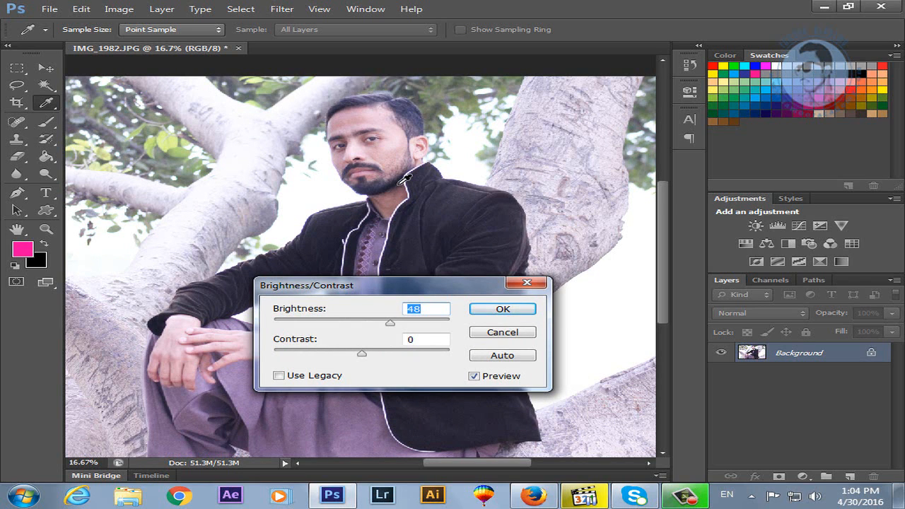
left_click_drag(398, 321, 416, 325)
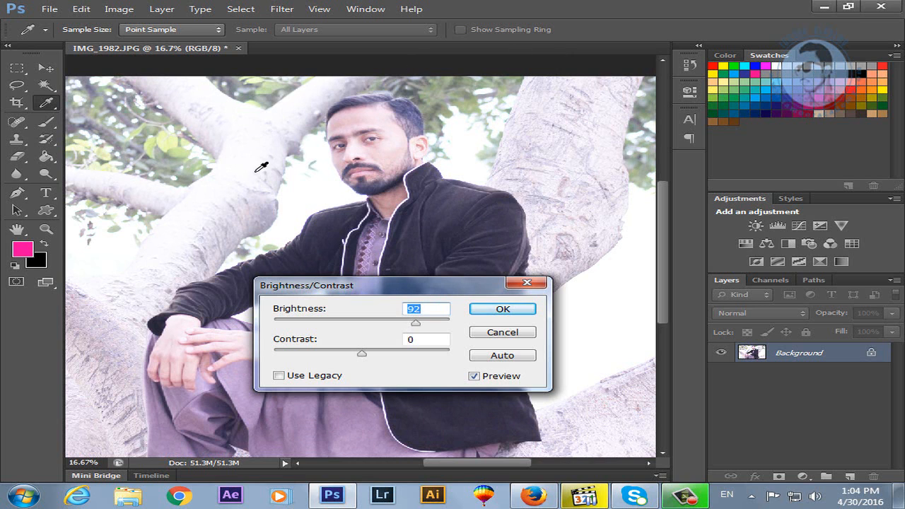
left_click_drag(414, 325, 357, 324)
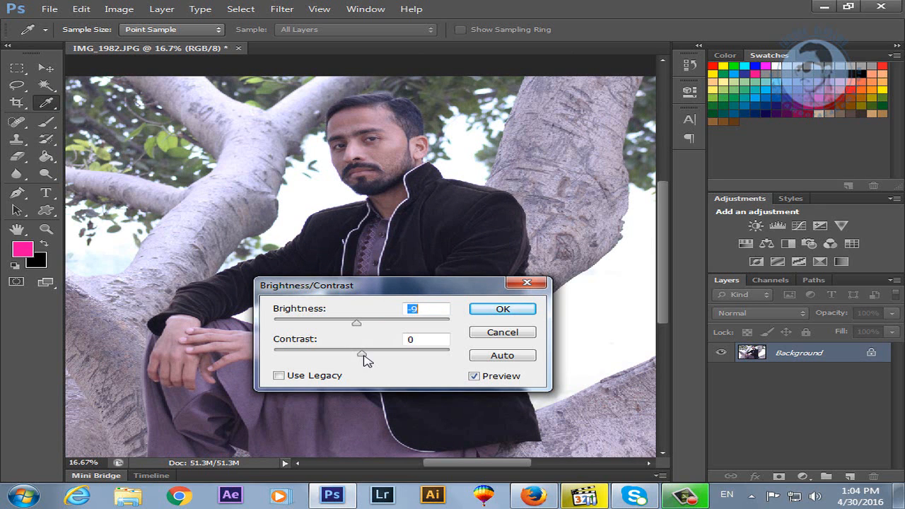
Set the contrast to 33 and apply the Brightness/Contrast adjustment.
left_click_drag(363, 356, 393, 359)
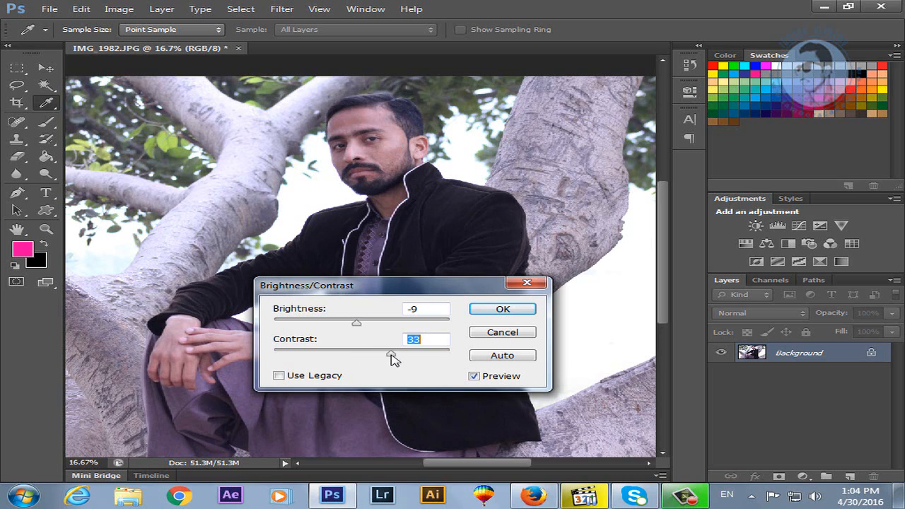
left_click(503, 310)
key("z")
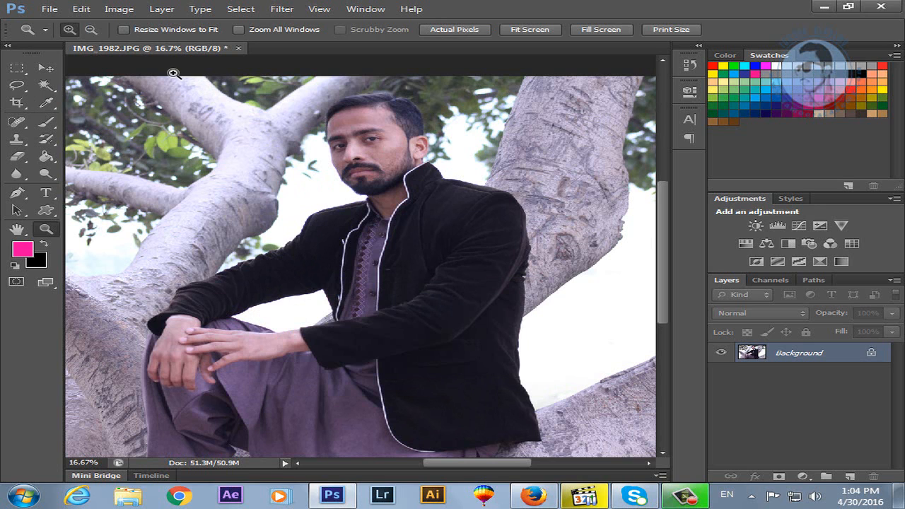
Start a Levels adjustment on the photo and raise the black input level to 35.
left_click(133, 10)
mouse_move(168, 47)
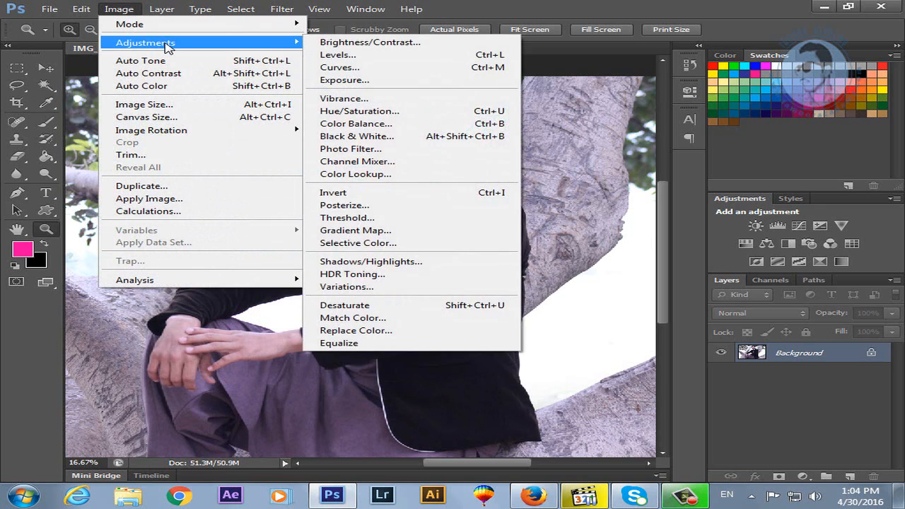
left_click(372, 57)
left_click_drag(448, 89, 680, 130)
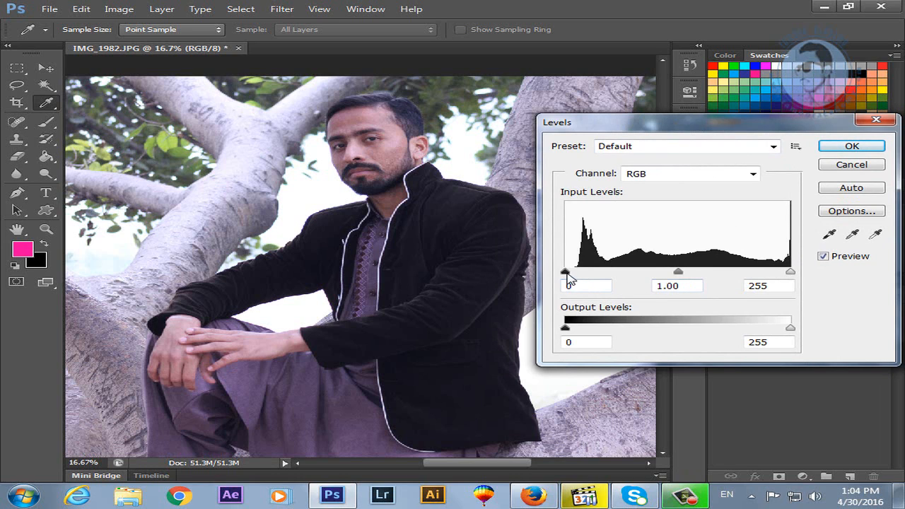
left_click_drag(567, 274, 597, 271)
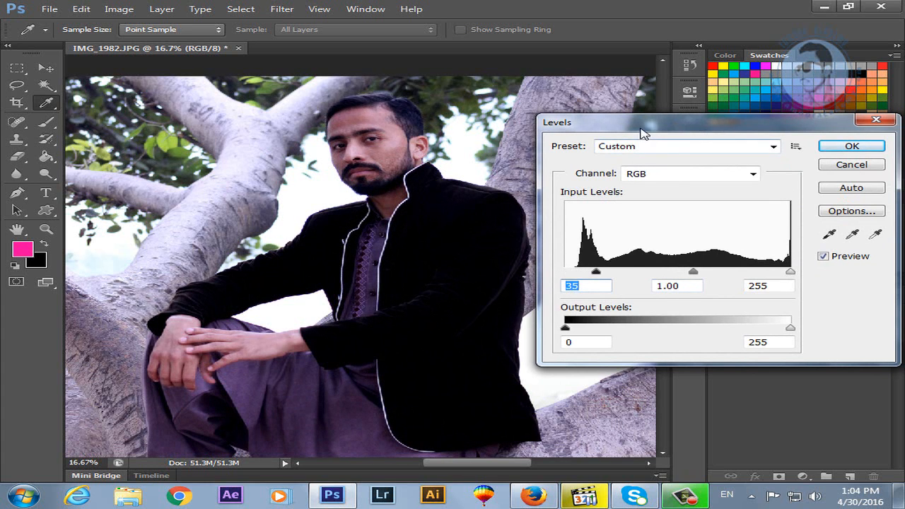
Return the RGB black input level to 0 and the white input level to 255.
left_click_drag(643, 133, 776, 129)
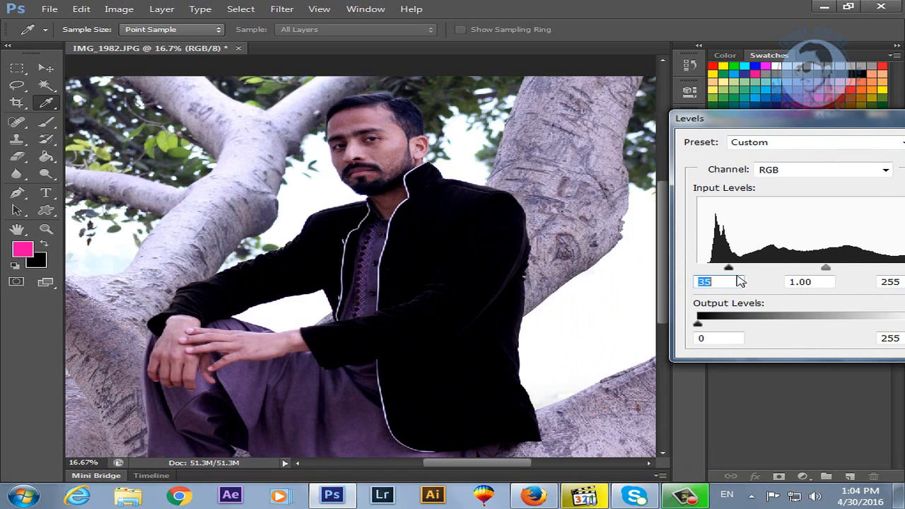
left_click_drag(732, 270, 697, 271)
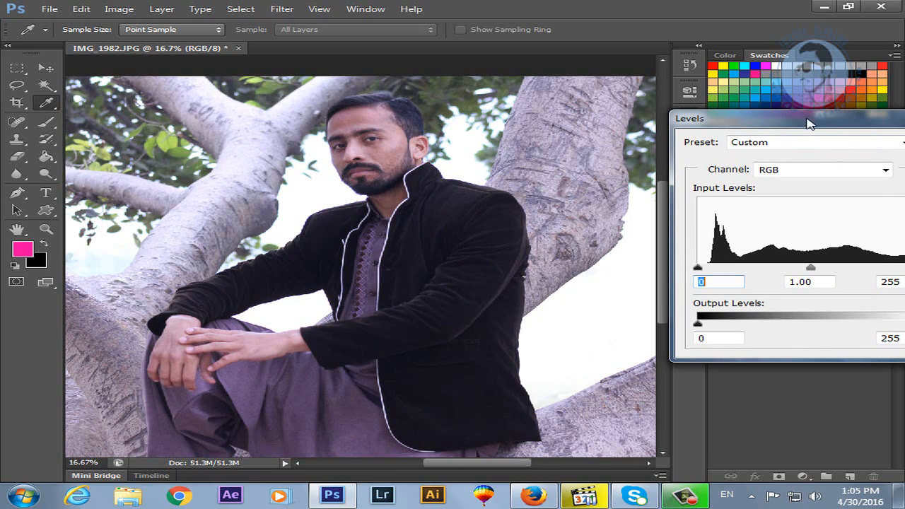
left_click_drag(807, 122, 624, 131)
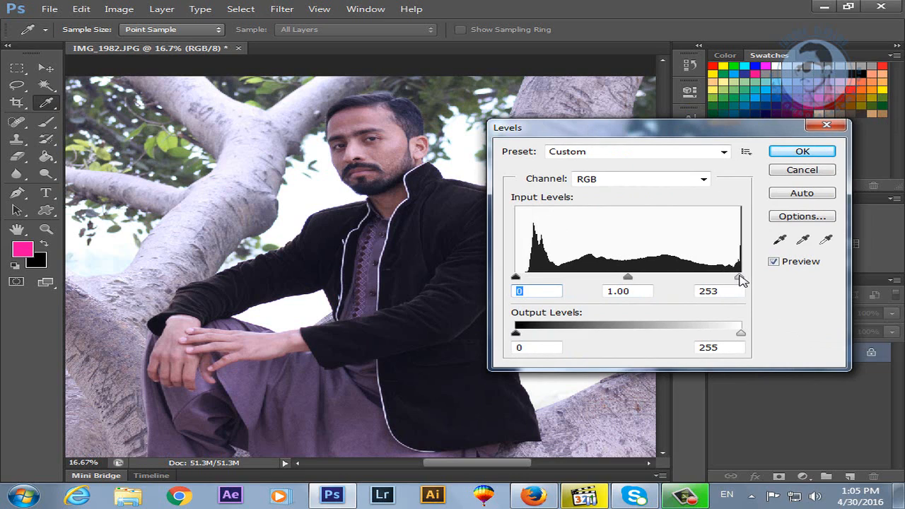
left_click_drag(739, 277, 759, 293)
Try the Levels presets Darker, Increase Contrast 1 and Lighten Shadows on the photo.
left_click_drag(612, 131, 782, 127)
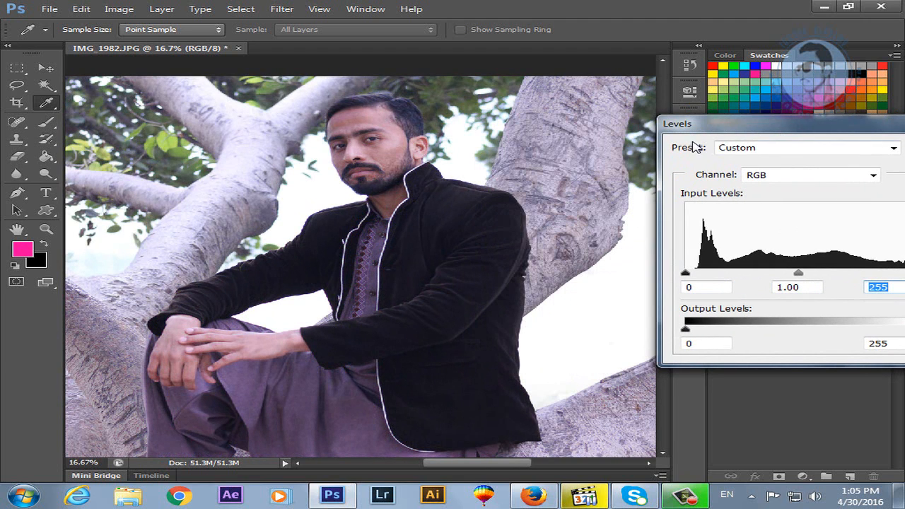
left_click(826, 151)
left_click(822, 185)
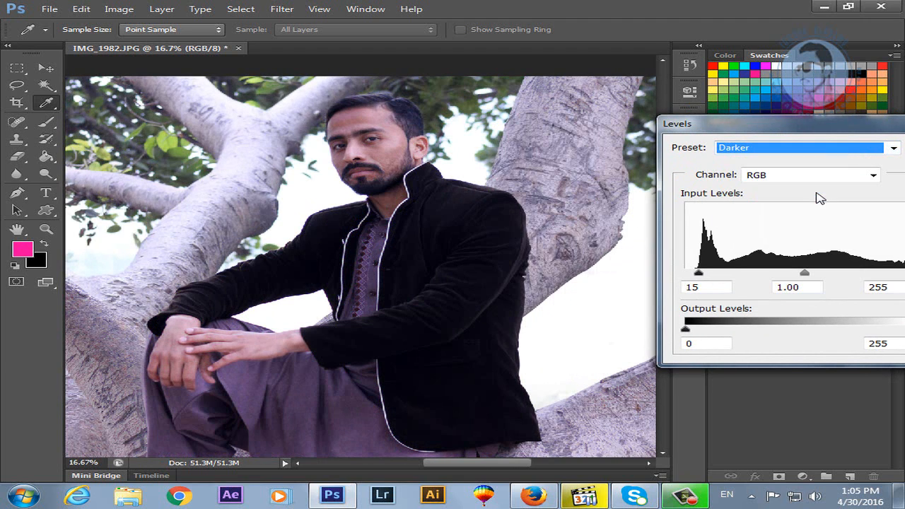
left_click(848, 148)
left_click(791, 205)
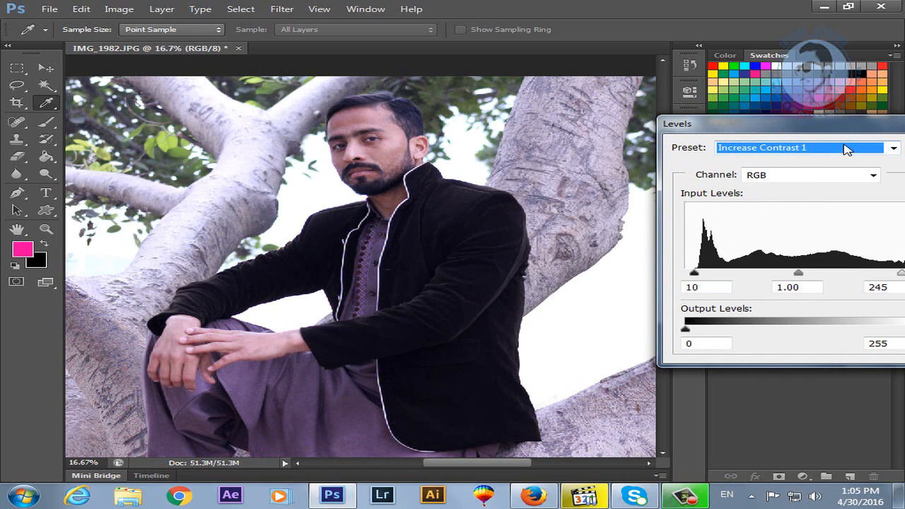
left_click(846, 148)
left_click(802, 235)
mouse_move(809, 130)
left_mouse_down()
mouse_move(621, 202)
mouse_move(806, 146)
left_mouse_up()
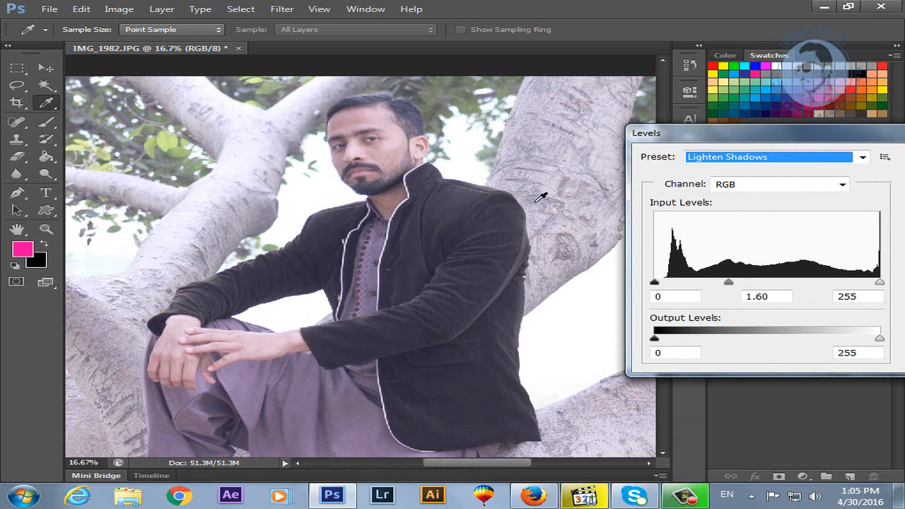
left_click_drag(822, 137, 637, 188)
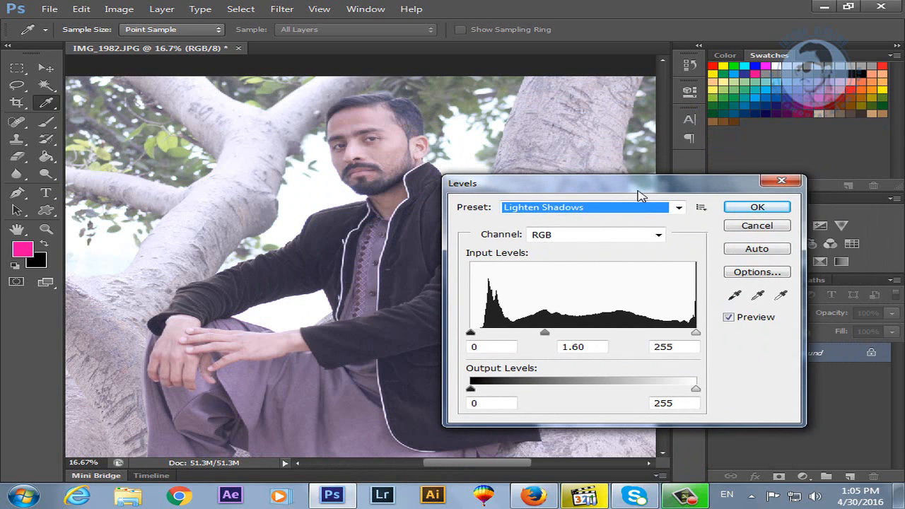
Restore the Default Levels preset and choose the Red channel for adjustment.
left_click(595, 244)
left_click(634, 209)
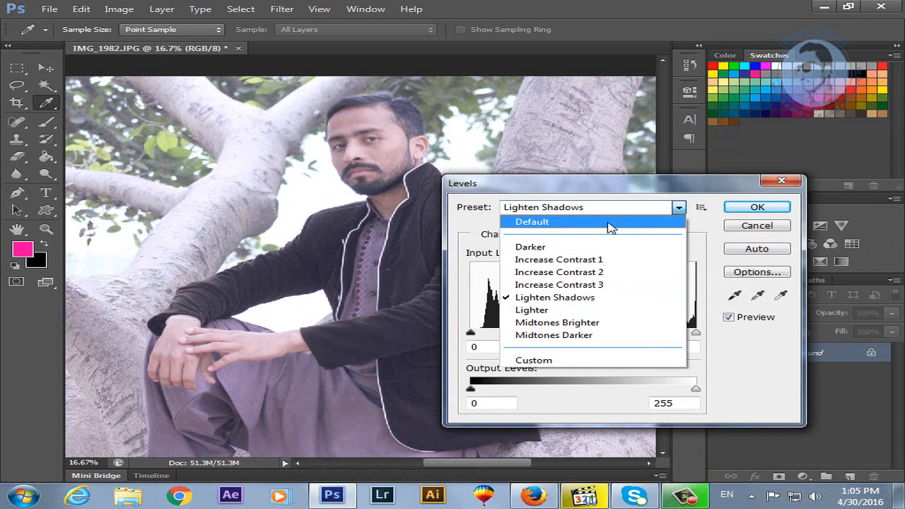
left_click(609, 223)
left_click(639, 235)
left_click(615, 265)
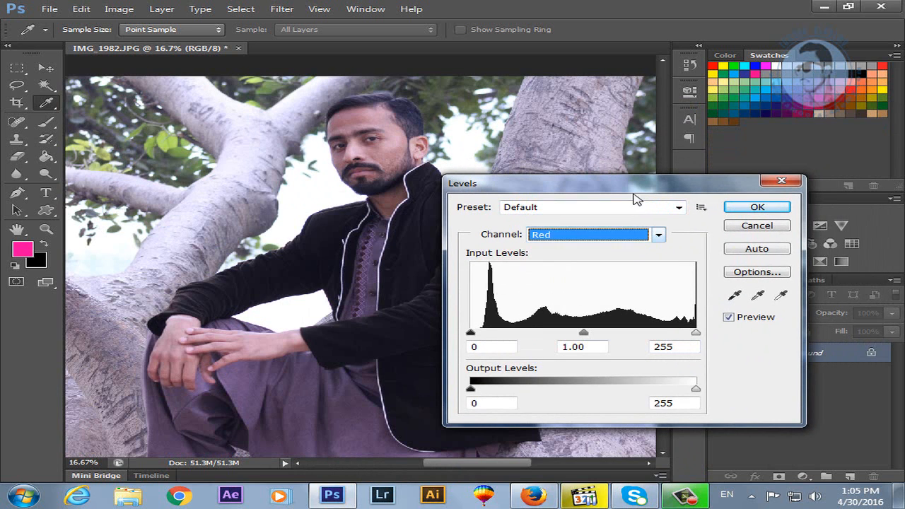
Try raising the Red channel's black input level to 11 in the Levels adjustment.
left_click_drag(636, 191, 797, 171)
mouse_move(633, 316)
left_mouse_down()
mouse_move(648, 317)
mouse_move(635, 316)
left_mouse_up()
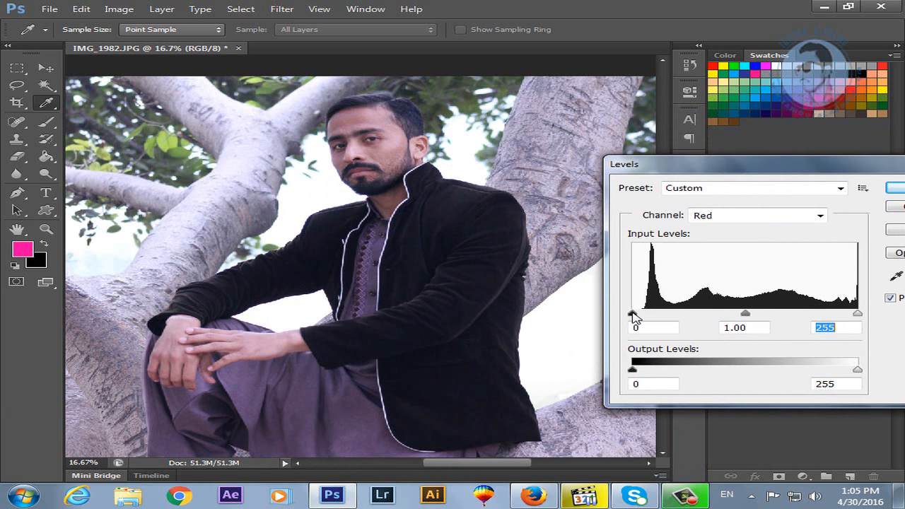
left_click(640, 328)
left_click_drag(633, 316, 642, 317)
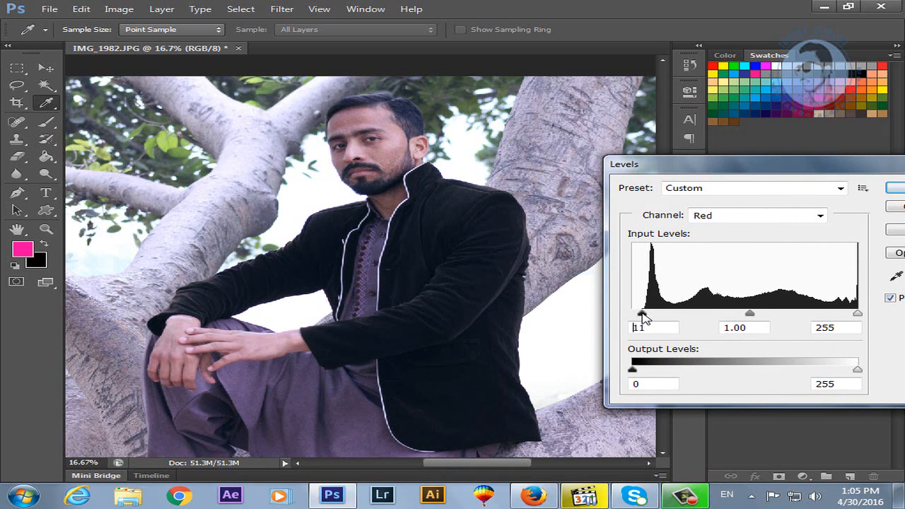
Try a white input level of 222 on the Green channel and return it to 255.
left_click(717, 222)
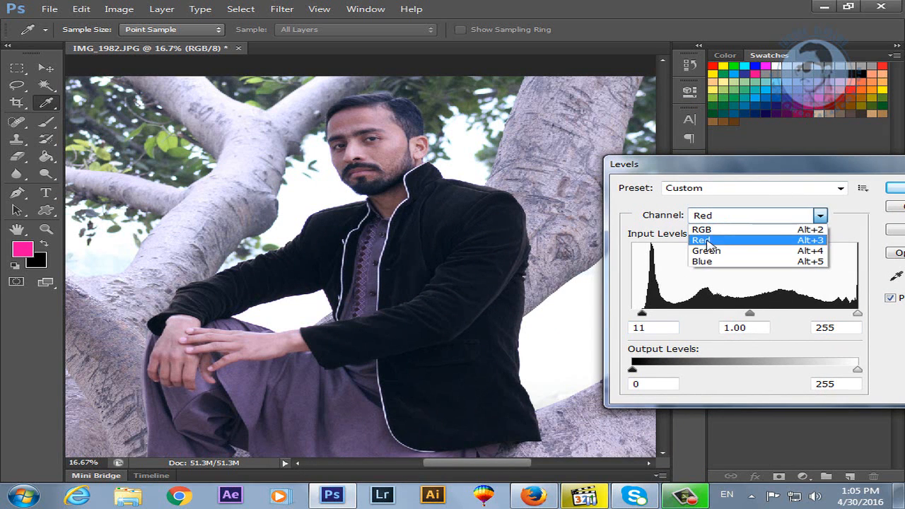
left_click(709, 253)
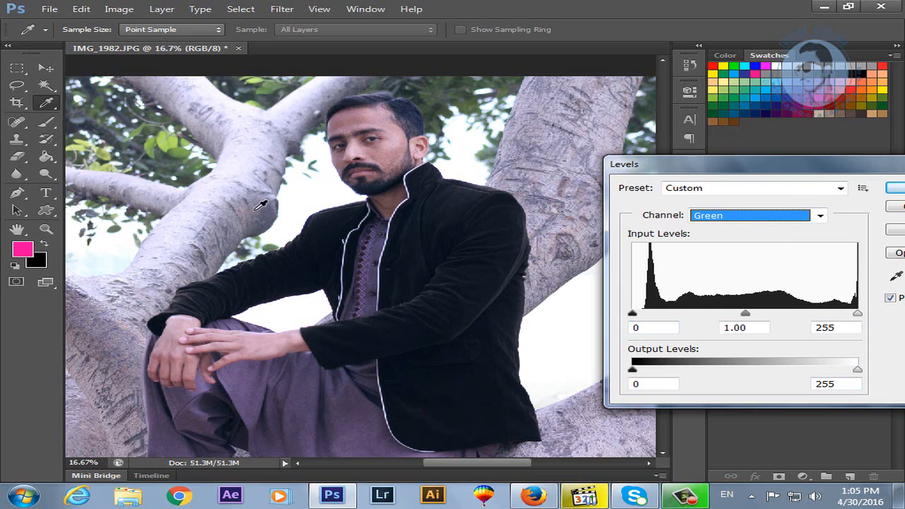
left_click(858, 313)
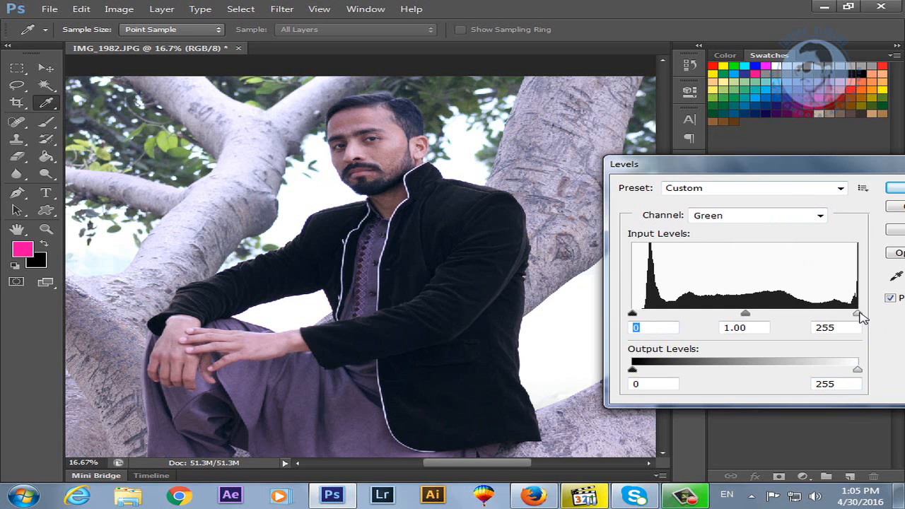
left_click_drag(858, 313, 829, 313)
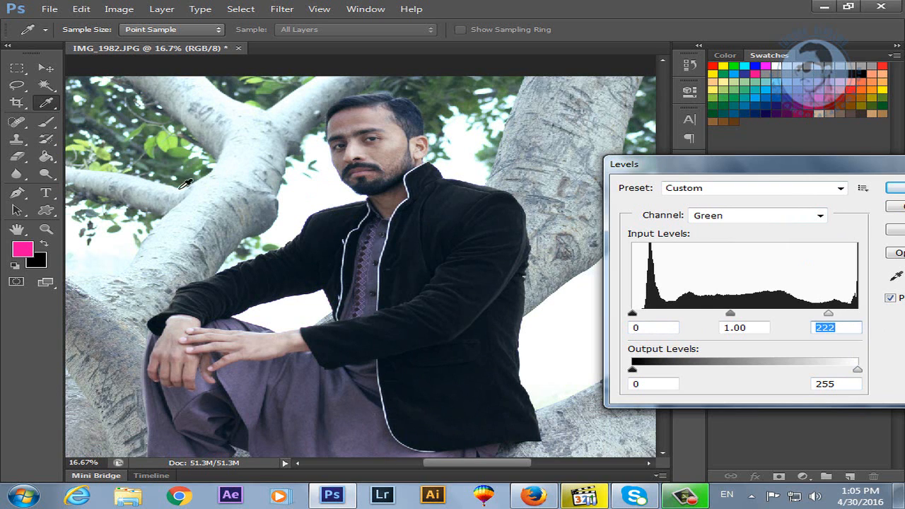
left_click_drag(833, 315, 860, 315)
Try raising the Blue channel's black input level and cancel the Levels adjustment.
left_click(755, 222)
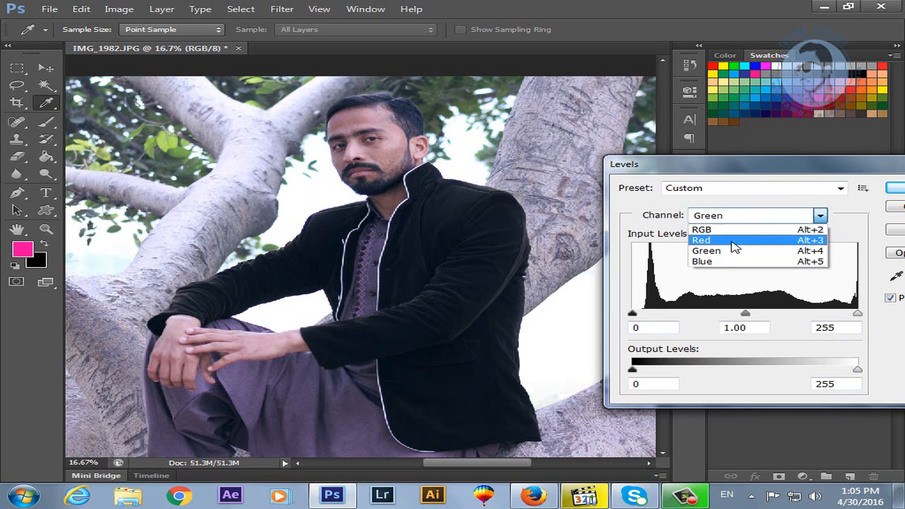
left_click(722, 263)
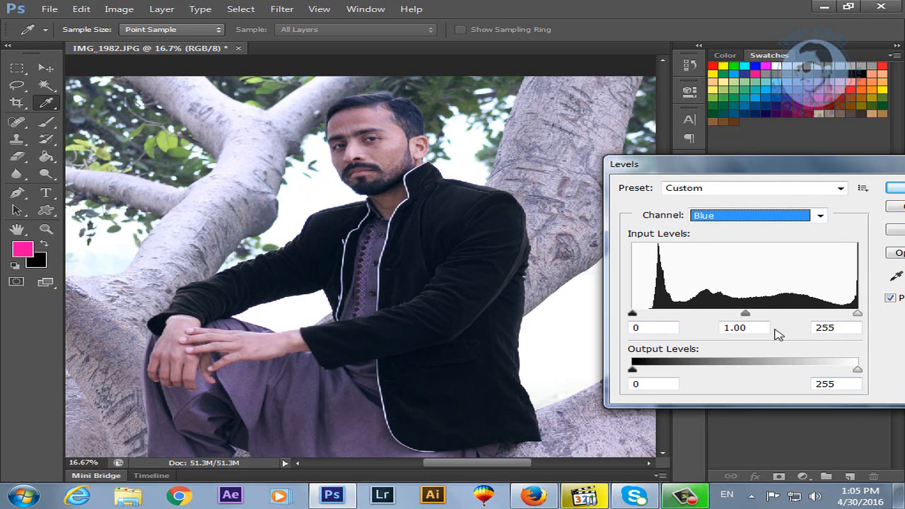
left_click_drag(632, 314, 666, 332)
left_click_drag(777, 171, 492, 176)
left_click(628, 213)
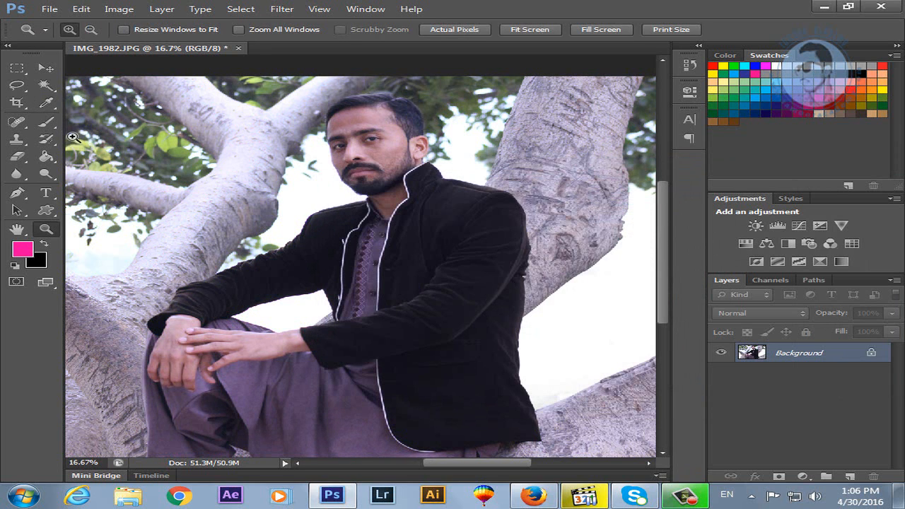
Start a Curves adjustment and raise an RGB midtone point to input 111, output 143.
left_click(119, 8)
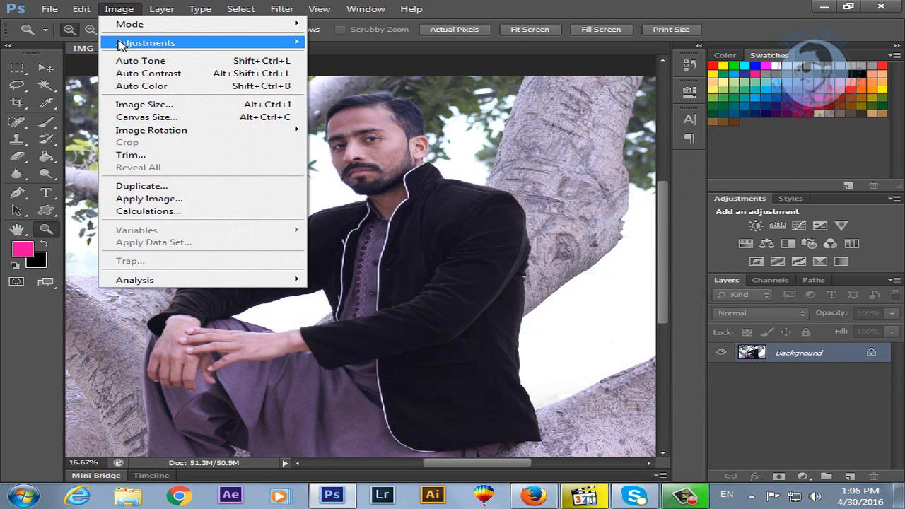
mouse_move(136, 44)
left_click(430, 68)
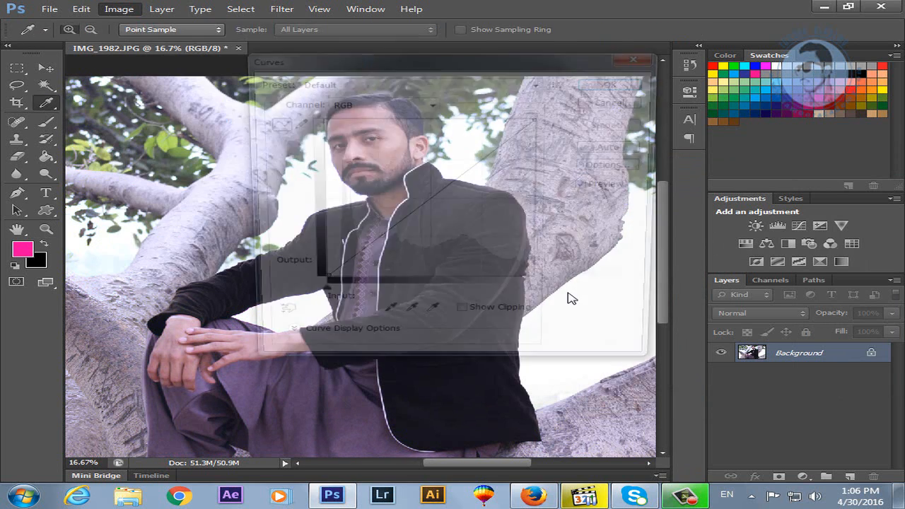
left_click_drag(436, 68, 765, 120)
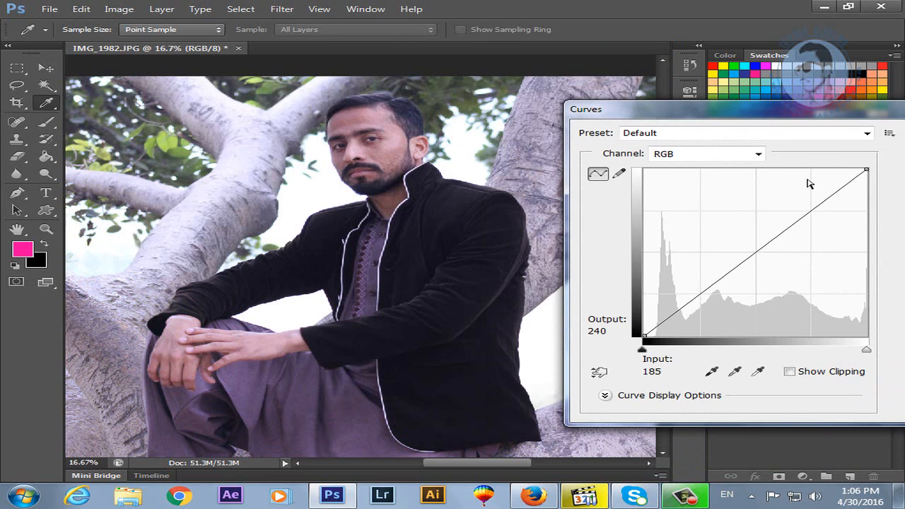
left_click(763, 257)
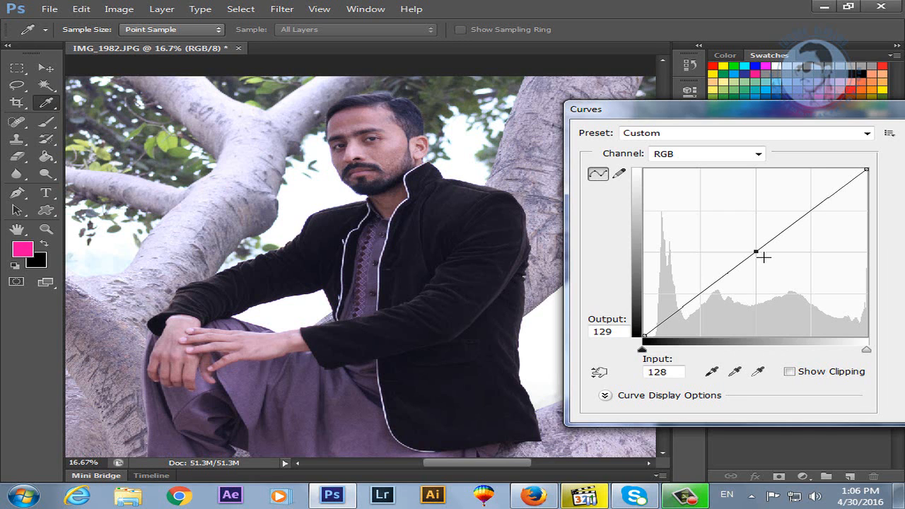
mouse_move(763, 258)
left_mouse_down()
mouse_move(777, 272)
mouse_move(748, 248)
left_mouse_up()
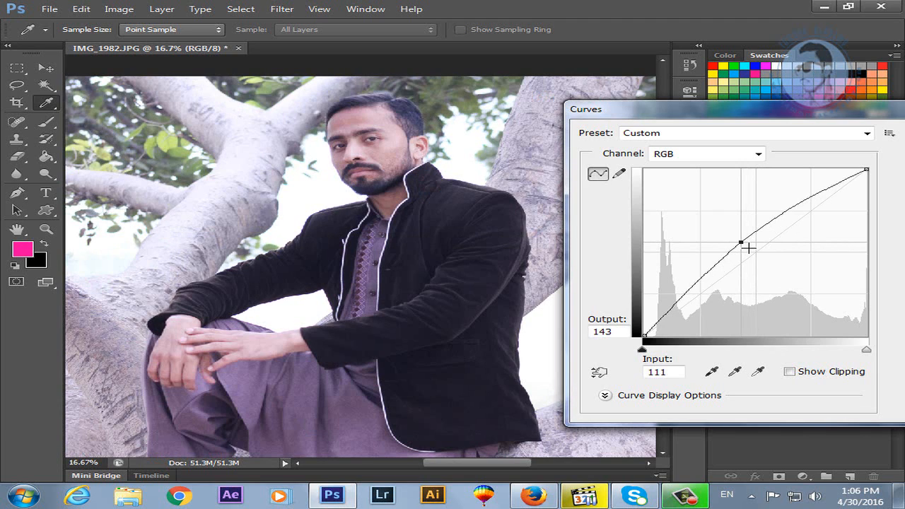
Try the Curves presets Lighter (RGB), Negative (RGB) and Strong Contrast (RGB) on the photo.
left_click(759, 154)
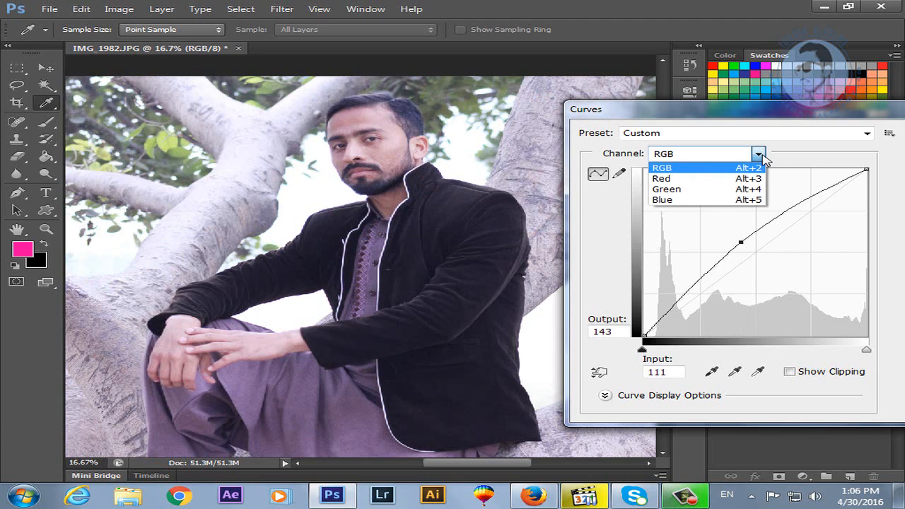
left_click(779, 136)
left_click(779, 136)
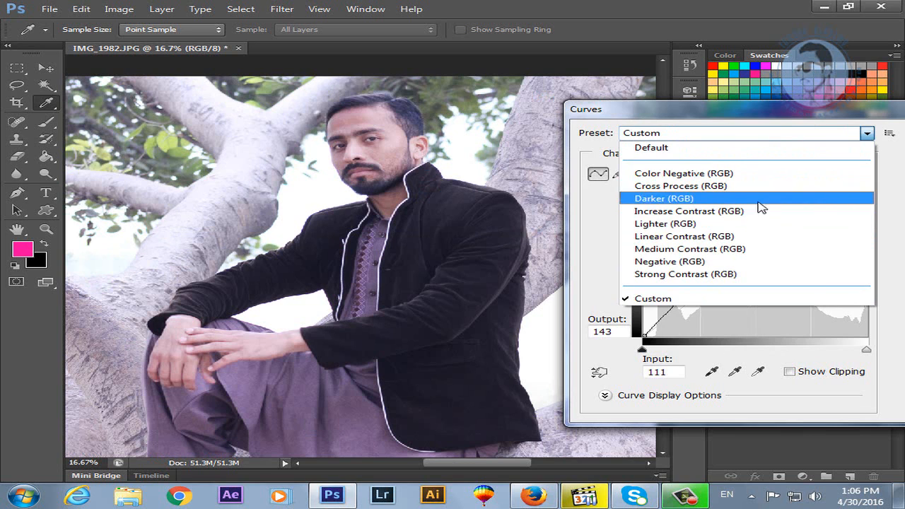
left_click(742, 224)
left_click(792, 135)
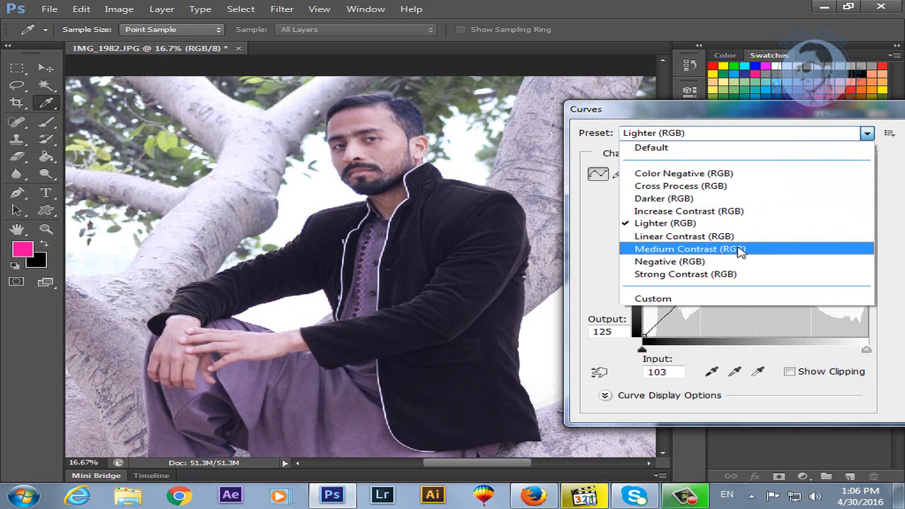
left_click(682, 262)
left_click(790, 137)
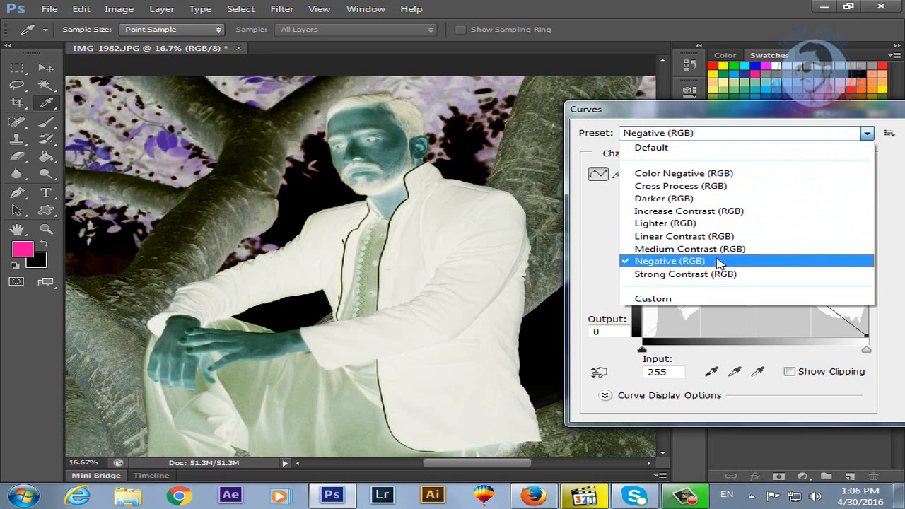
left_click(715, 276)
Try the Increase Contrast (RGB) curves preset and apply Cross Process (RGB) to the photo.
left_click(809, 144)
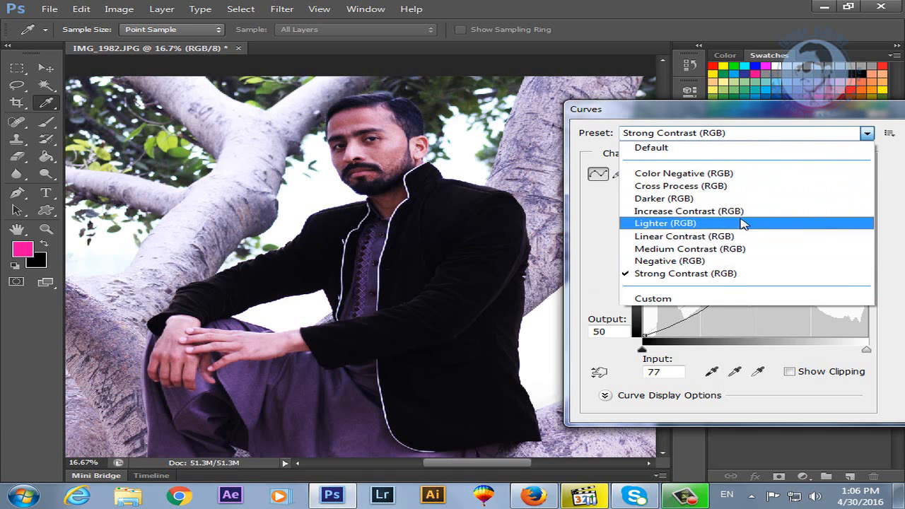
left_click(728, 210)
left_click(804, 137)
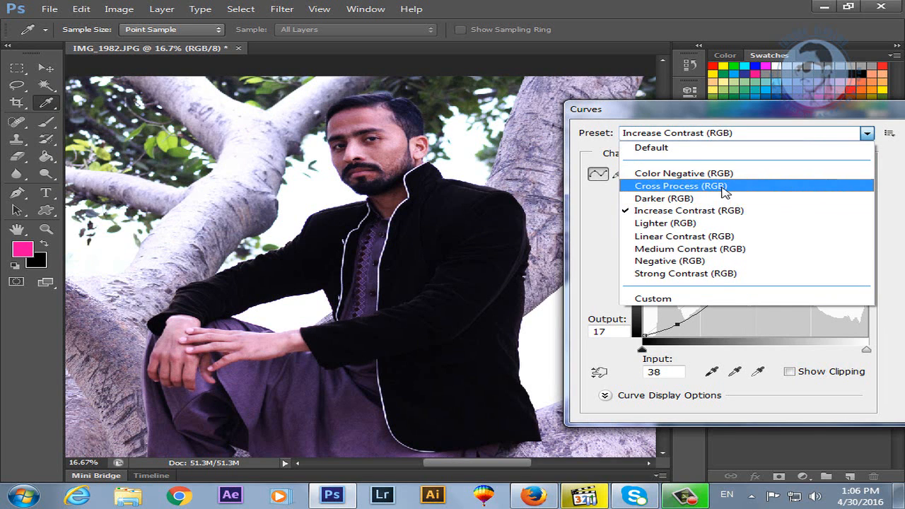
left_click(726, 187)
left_click_drag(798, 116, 777, 138)
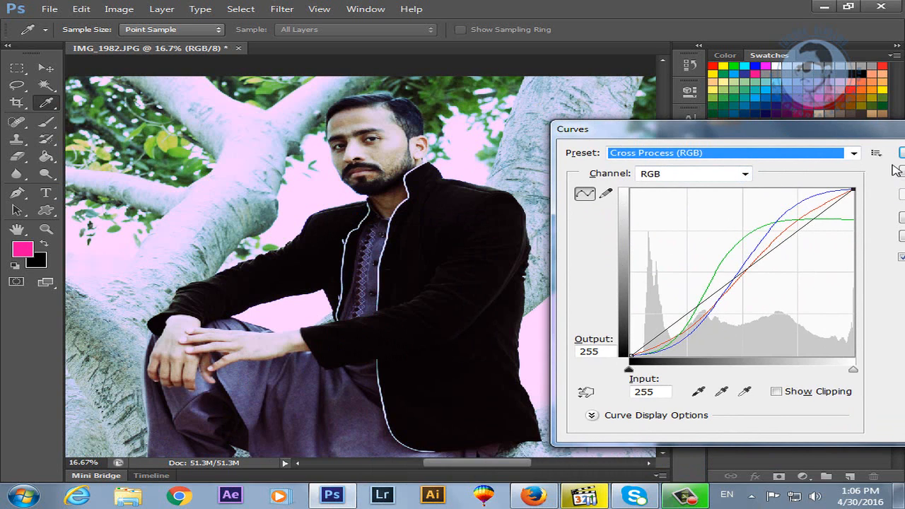
left_click_drag(873, 130, 726, 130)
left_click(785, 160)
Undo the Cross Process curves adjustment on the photo.
key("z")
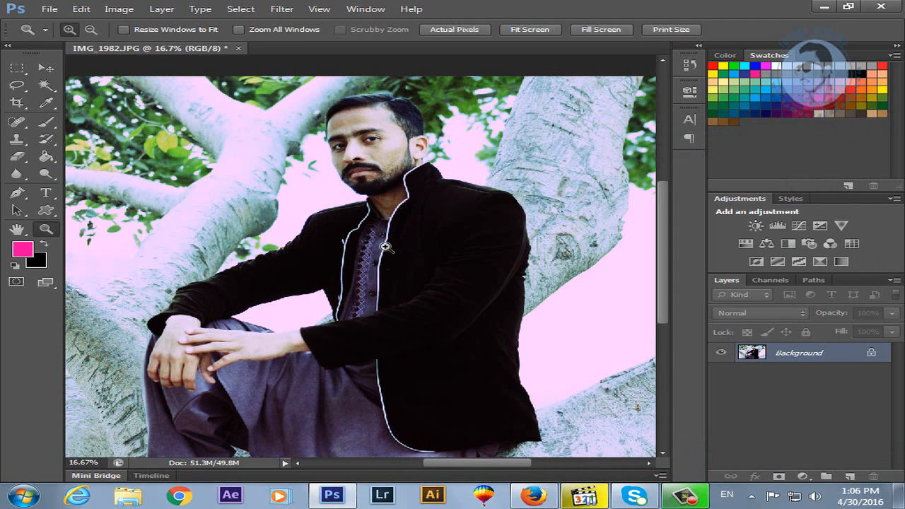
left_click(385, 246, "alt")
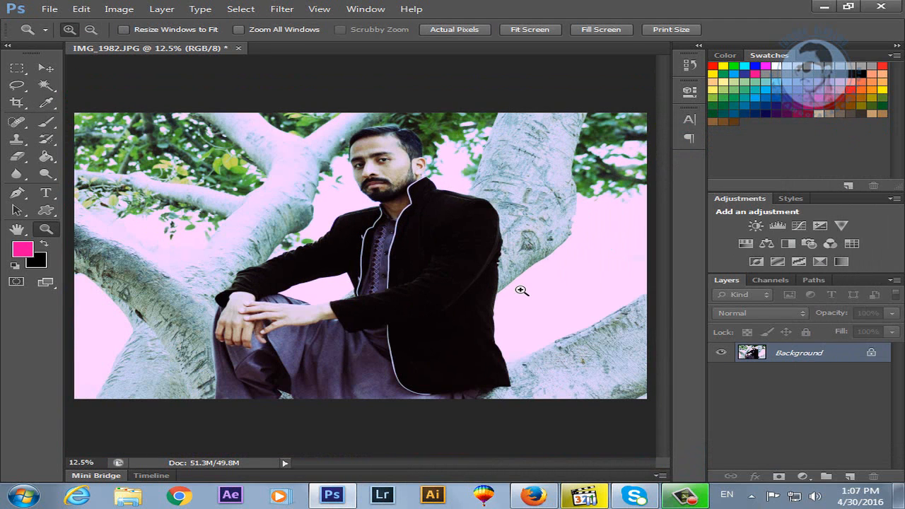
key("ctrl+z")
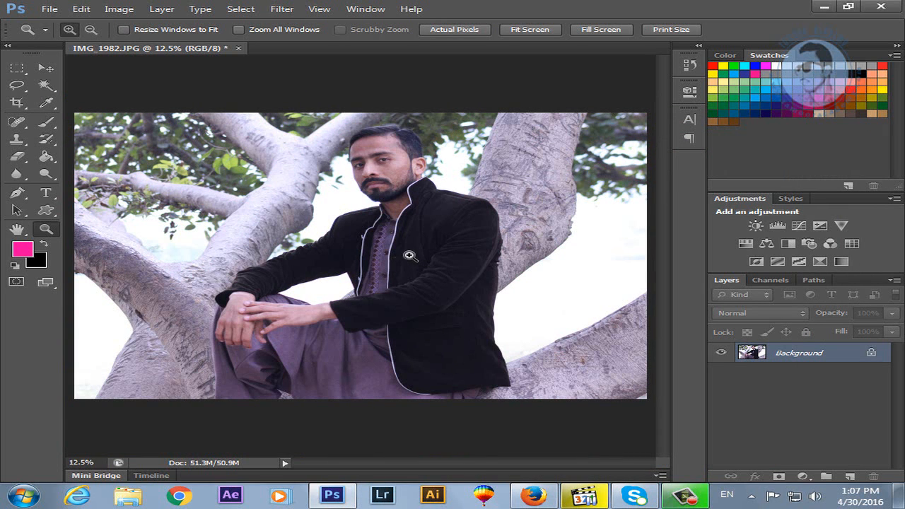
Start an Exposure adjustment on the photo and try an exposure of -1.57.
left_click(375, 196)
left_click(120, 10)
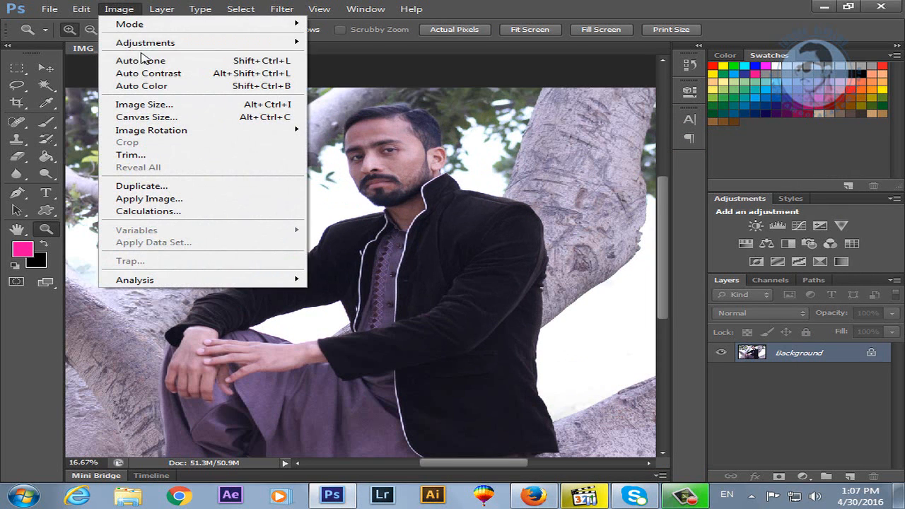
mouse_move(165, 41)
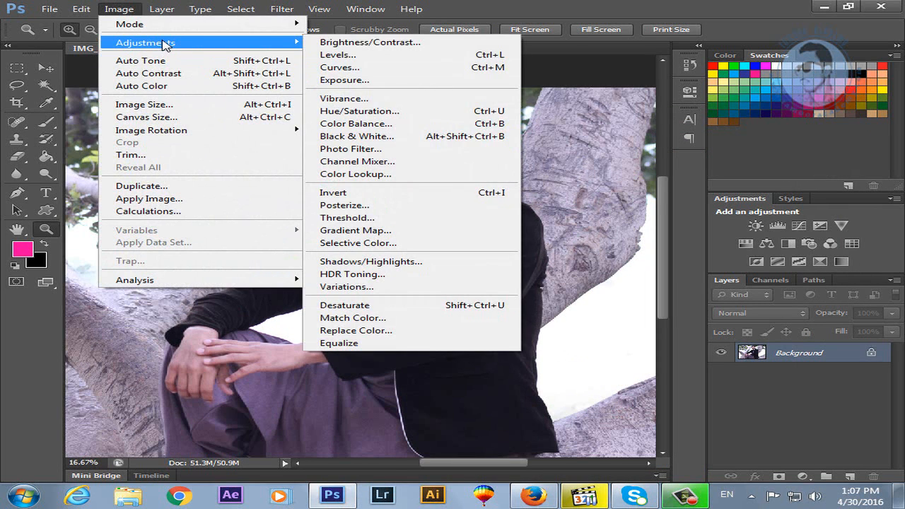
left_click(383, 80)
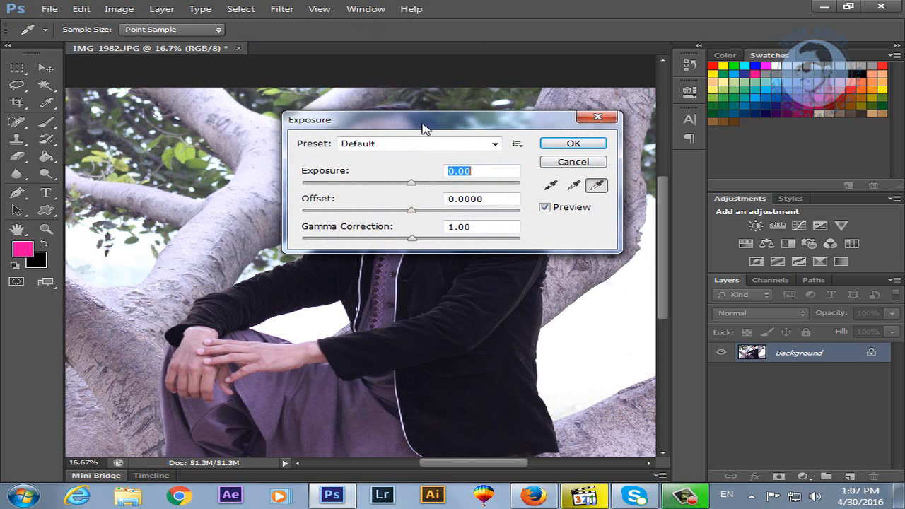
left_click_drag(424, 128, 418, 316)
left_click_drag(409, 373, 379, 375)
left_click_drag(423, 316, 656, 295)
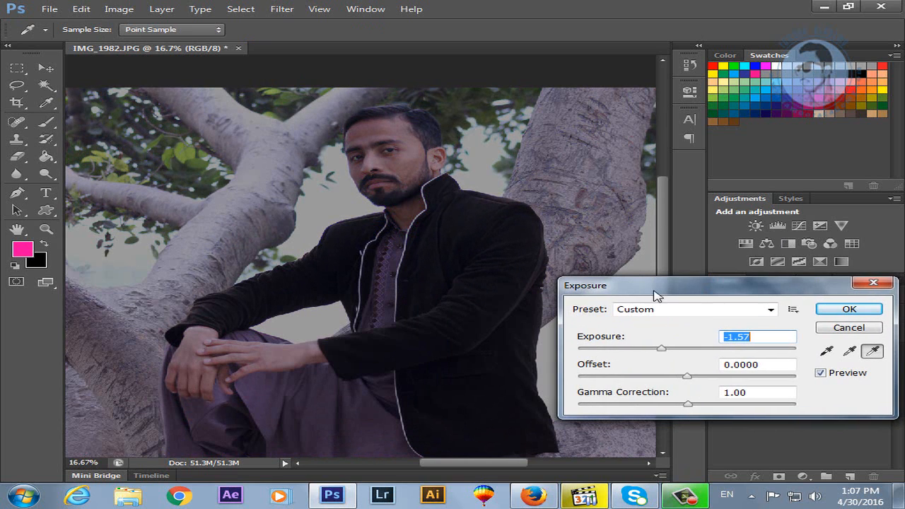
Try an exposure of -1.41 on the photo and cancel the Exposure adjustment.
mouse_move(693, 351)
left_mouse_down()
mouse_move(700, 353)
mouse_move(689, 356)
left_mouse_up()
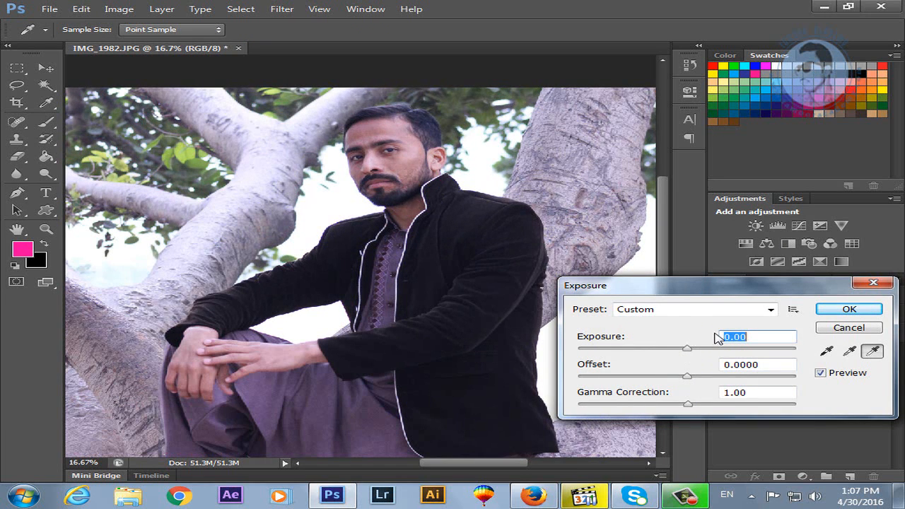
left_click_drag(685, 351, 669, 350)
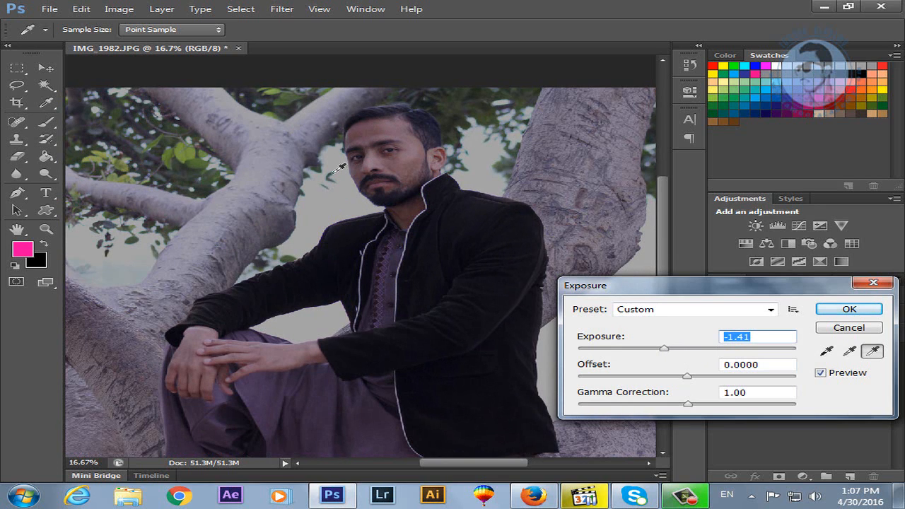
left_click_drag(699, 286, 586, 282)
left_click_drag(584, 384, 503, 403)
left_click(736, 324)
key("z")
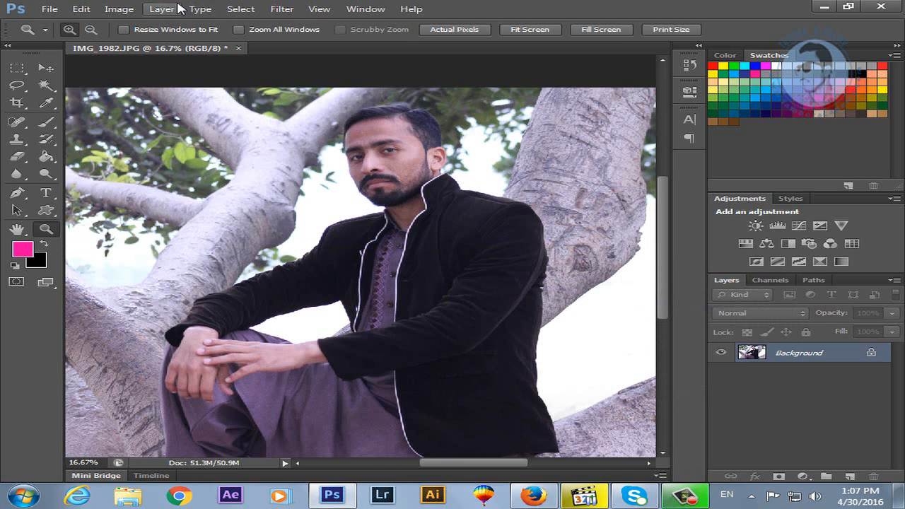
Start a Vibrance adjustment on the photo and lower the vibrance to -67.
left_click(118, 9)
mouse_move(168, 43)
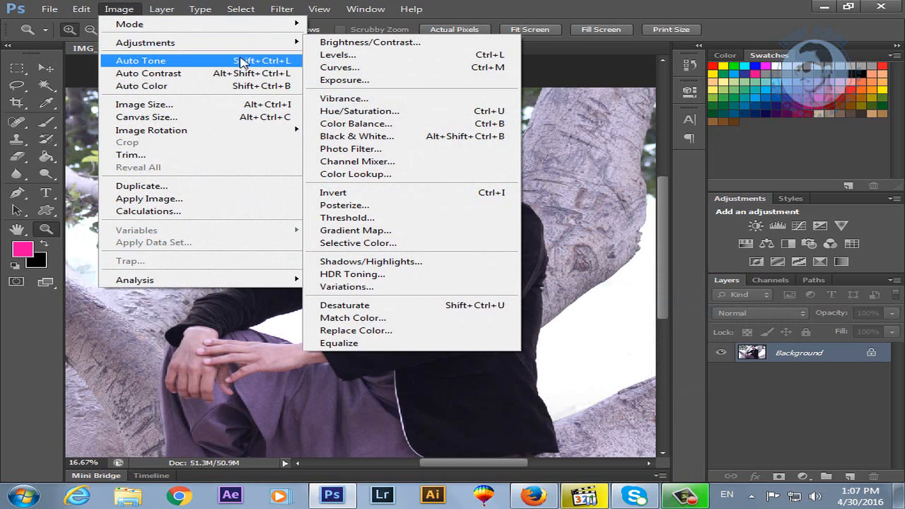
left_click(372, 99)
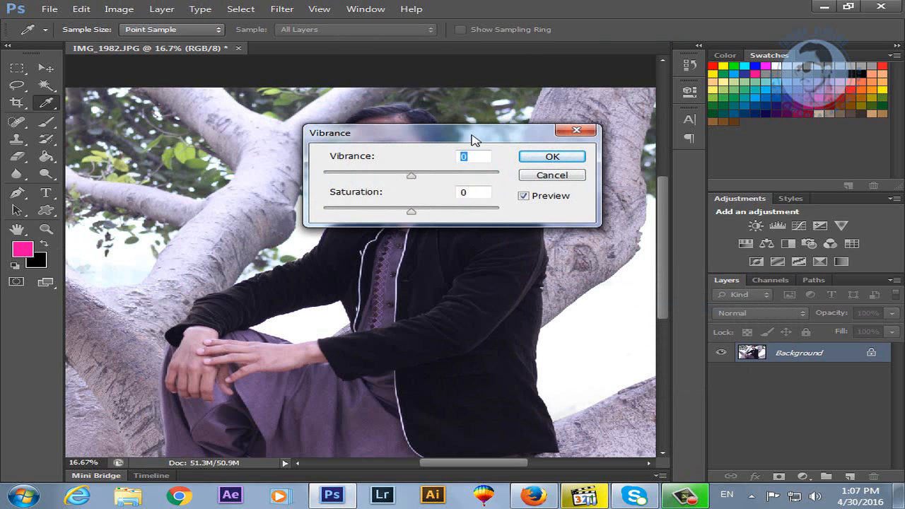
left_click_drag(470, 137, 495, 342)
left_click_drag(450, 378, 394, 381)
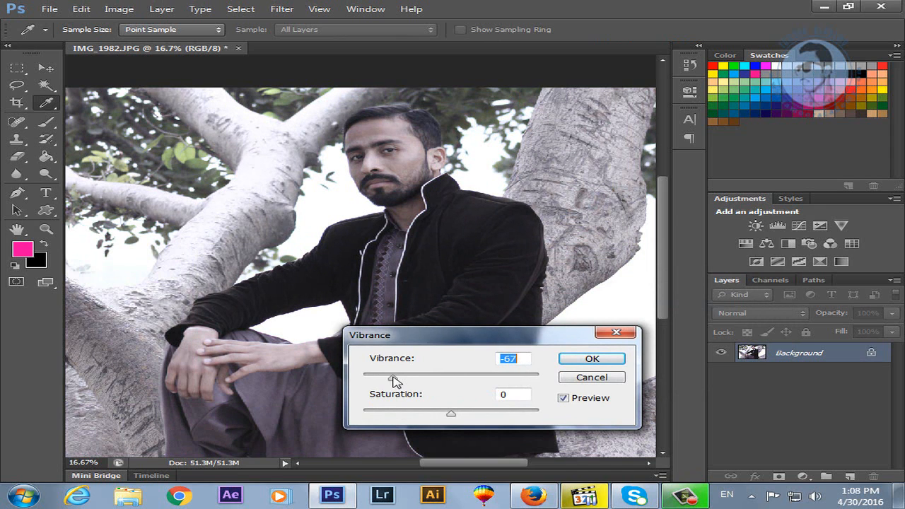
left_click_drag(450, 342, 791, 341)
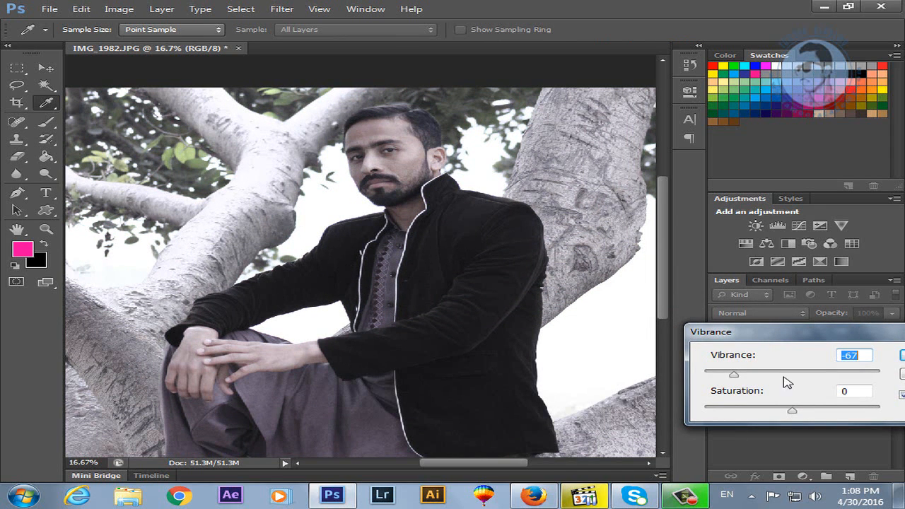
Try a vibrance of -76 with a saturation of +100 on the photo and cancel the Vibrance adjustment.
mouse_move(737, 381)
left_mouse_down()
mouse_move(700, 375)
mouse_move(739, 388)
mouse_move(796, 382)
mouse_move(897, 394)
mouse_move(728, 396)
left_mouse_up()
left_click_drag(817, 330, 707, 310)
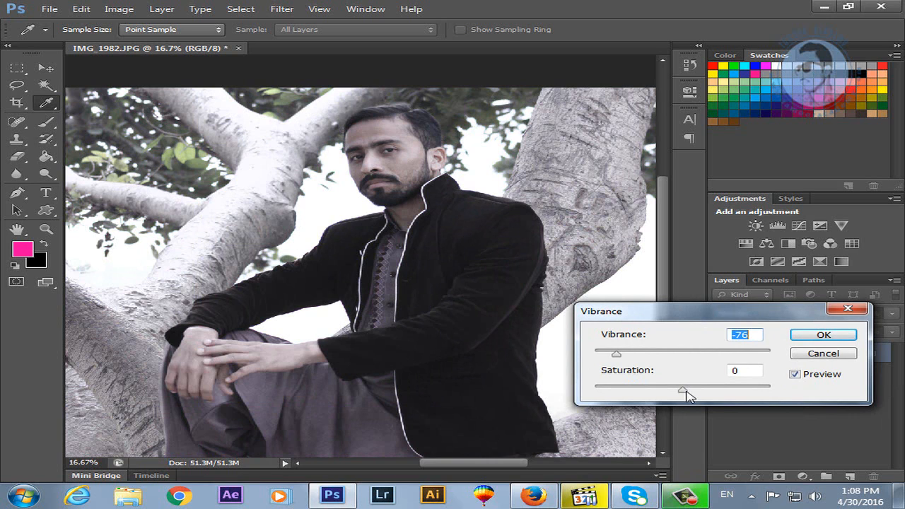
left_click_drag(686, 391, 833, 423)
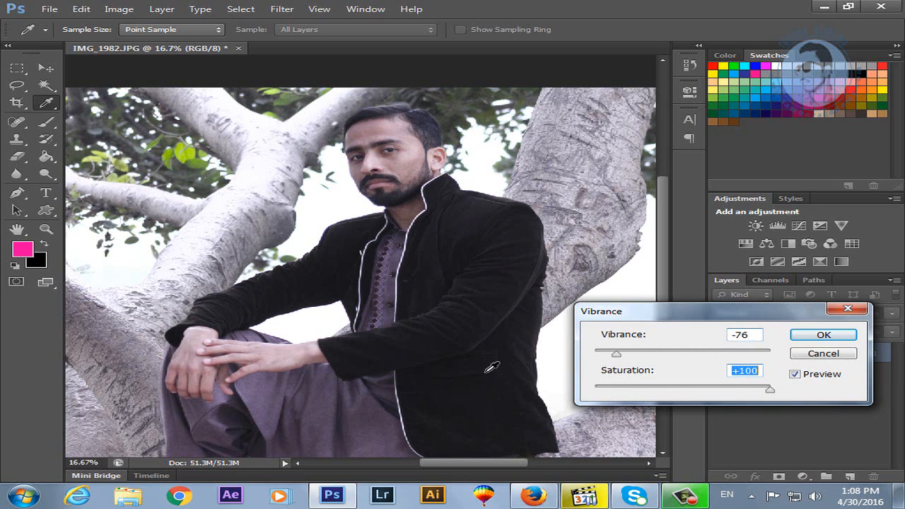
left_click(853, 355)
Start a Hue/Saturation adjustment on the photo with the Master color range and the Default preset.
left_click(114, 12)
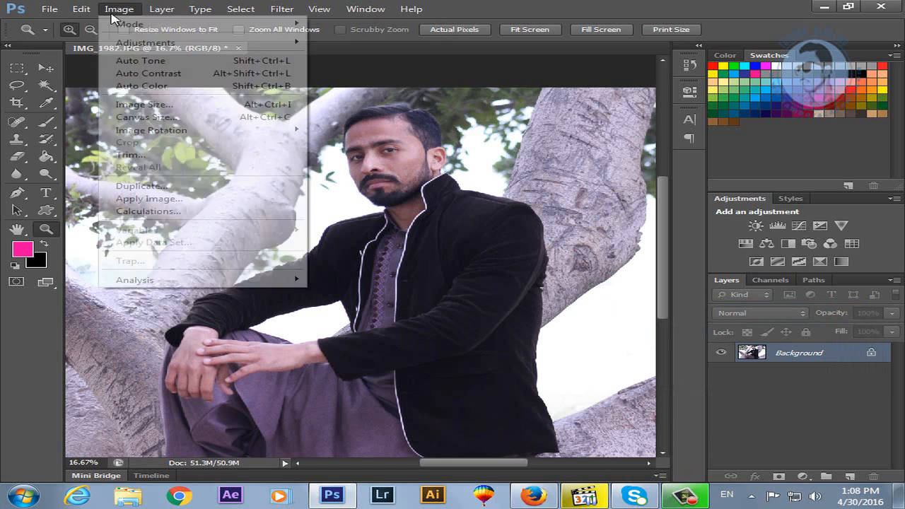
mouse_move(131, 43)
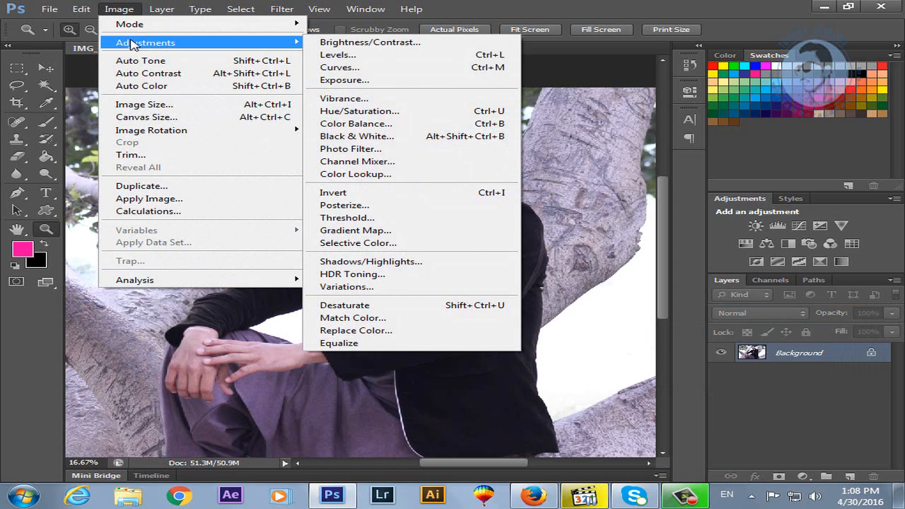
left_click(423, 116)
left_click_drag(524, 82, 657, 262)
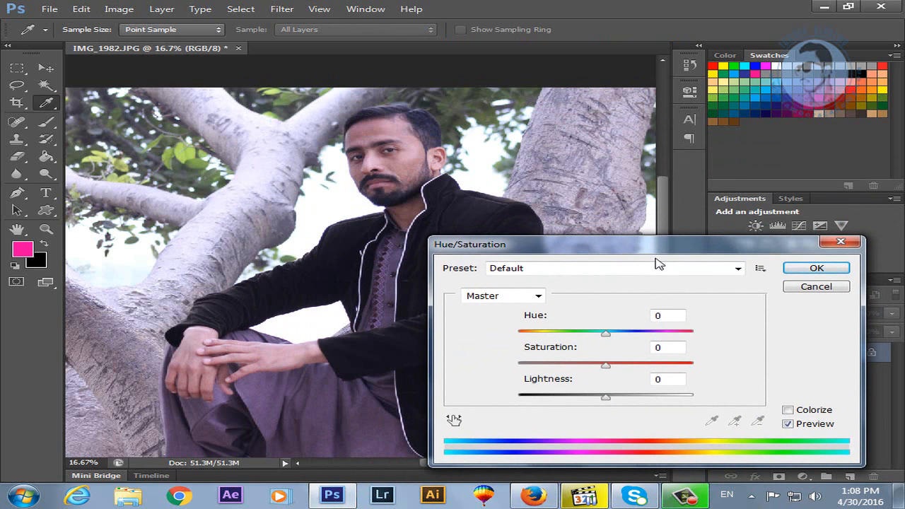
left_click_drag(596, 253, 726, 194)
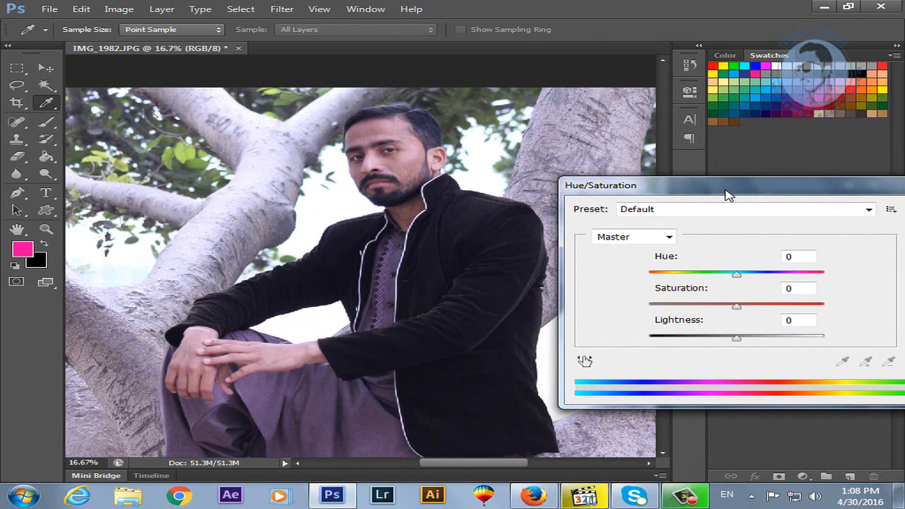
left_click_drag(610, 194, 675, 214)
left_click(658, 223)
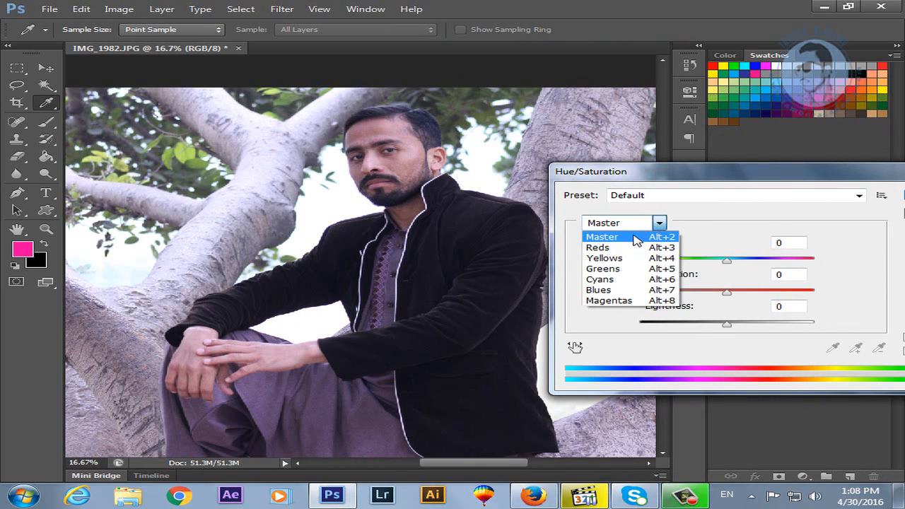
left_click(632, 238)
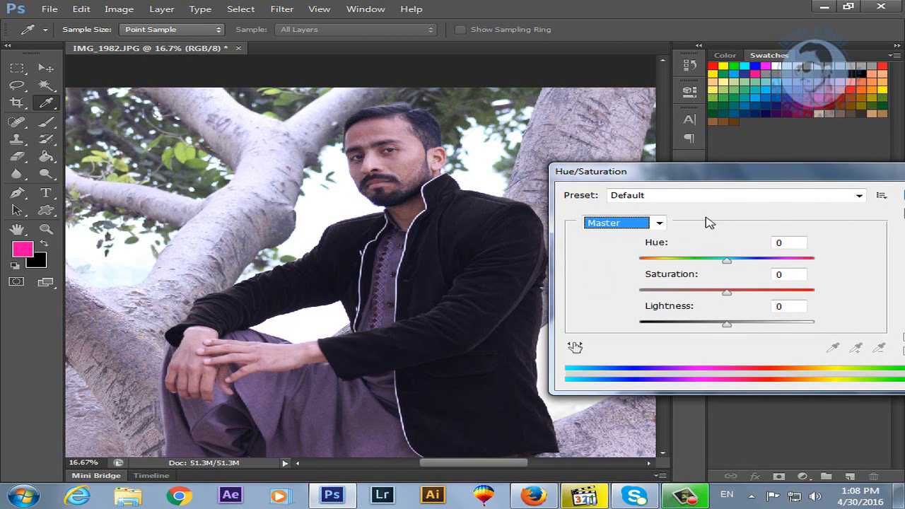
left_click_drag(753, 177, 730, 167)
left_click(762, 191)
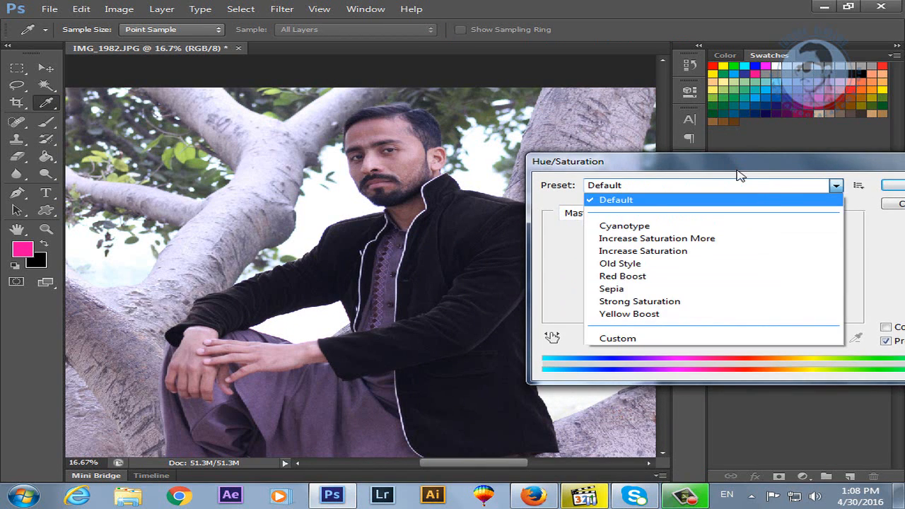
left_click(730, 168)
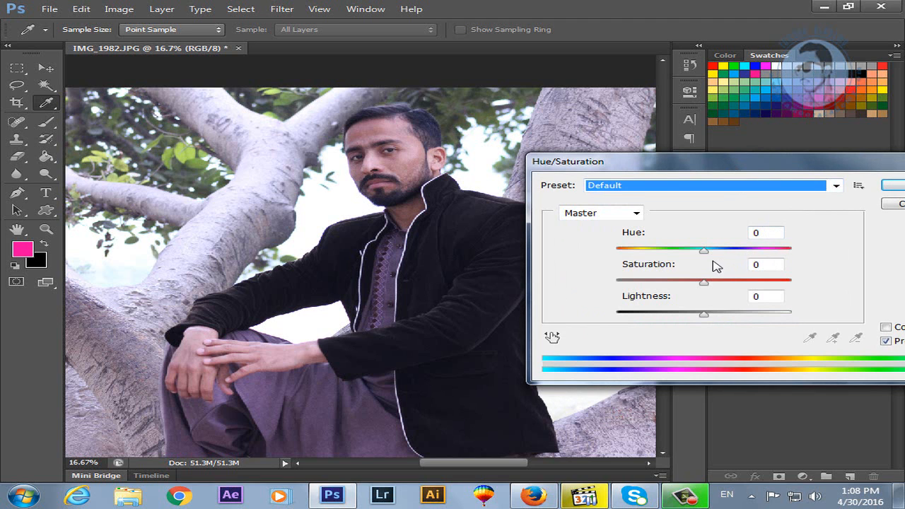
Try hue values of -108, -180 and -4 on the whole photo and raise its lightness.
left_click_drag(704, 251, 635, 260)
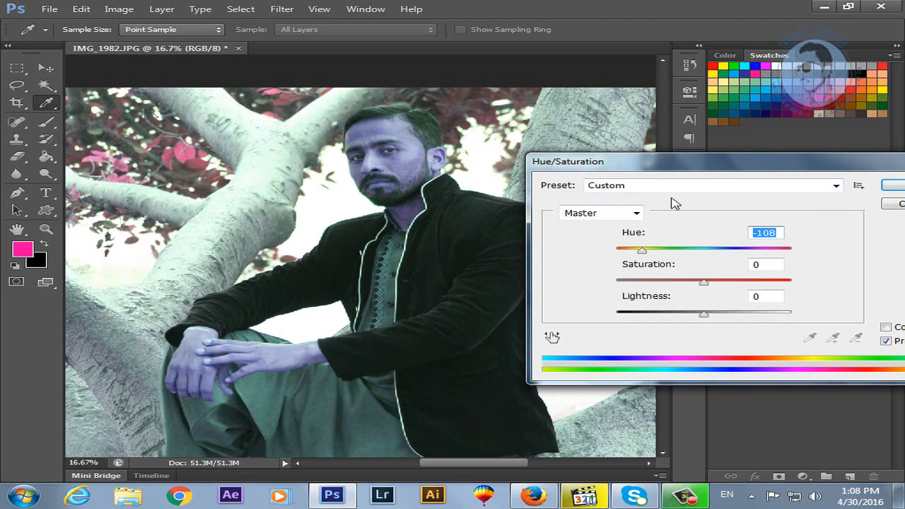
left_click_drag(666, 167, 777, 159)
left_click_drag(750, 237, 720, 245)
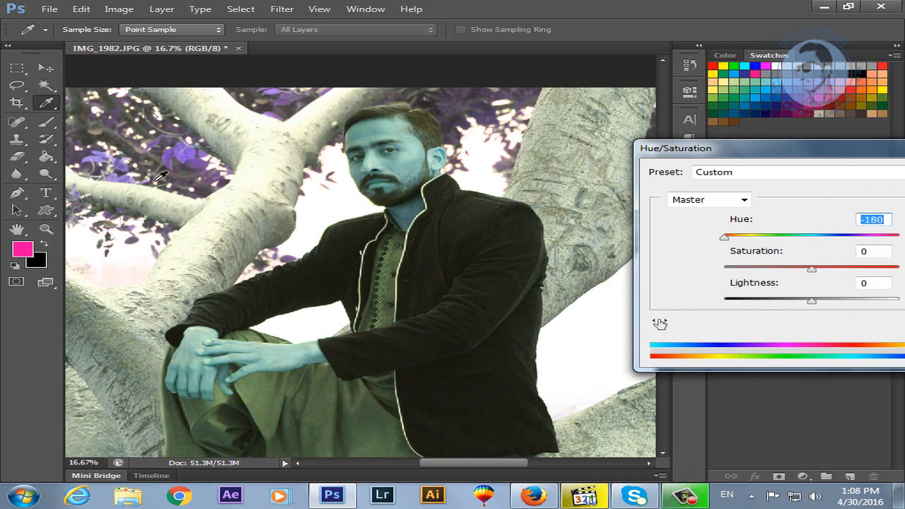
left_click_drag(809, 153, 734, 156)
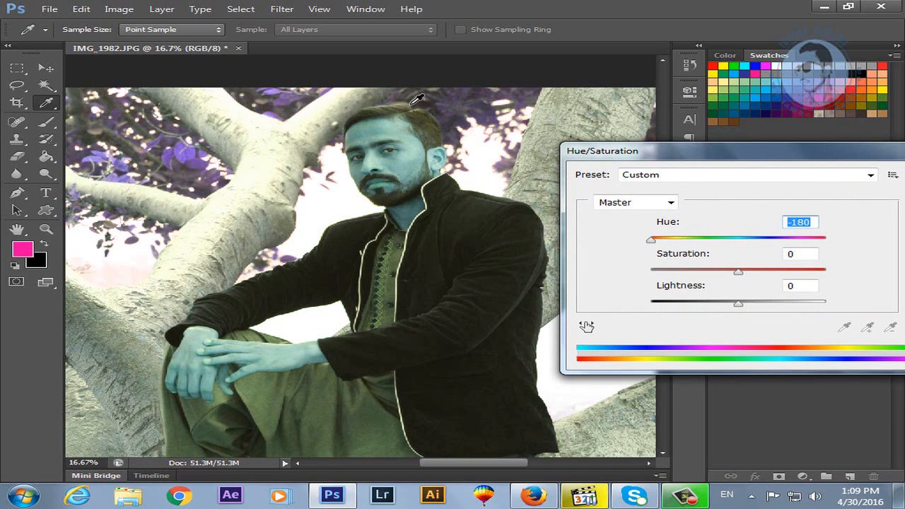
left_click_drag(650, 240, 738, 254)
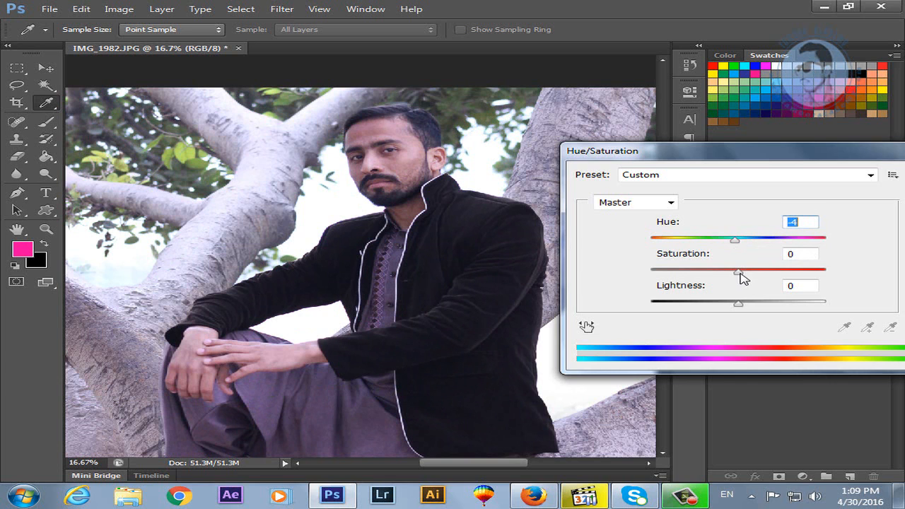
left_click_drag(740, 276, 763, 319)
Try the Cyanotype and Increase Saturation presets on the photo and cancel the Hue/Saturation adjustment.
left_click_drag(806, 166, 482, 176)
left_click(456, 188)
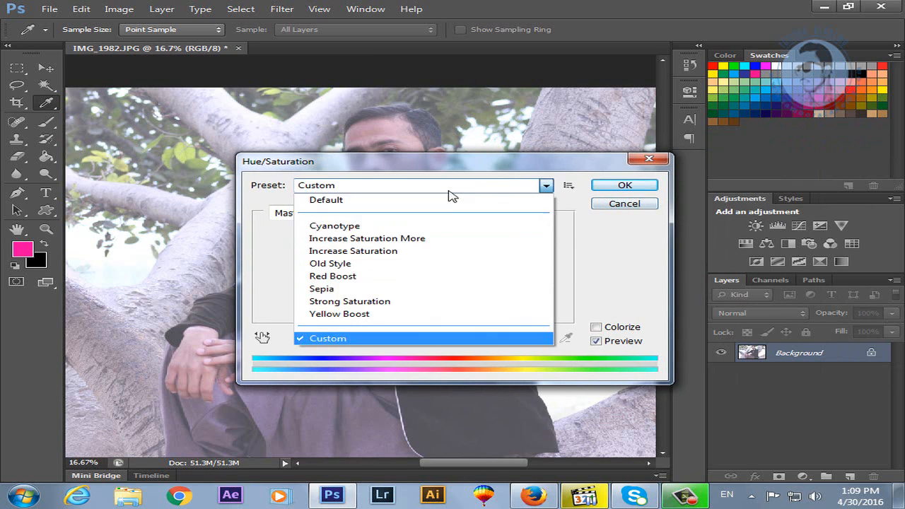
left_click(416, 227)
left_click_drag(439, 156, 812, 176)
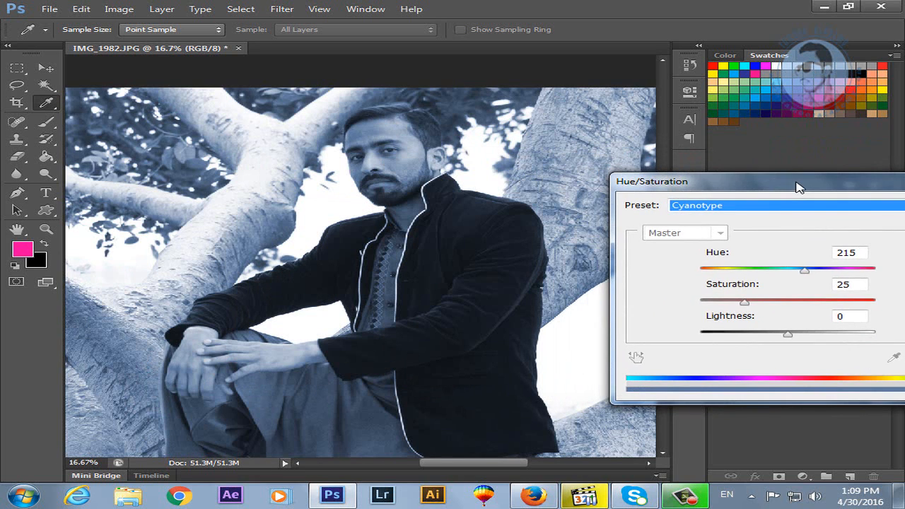
left_click(778, 212)
left_click(689, 271)
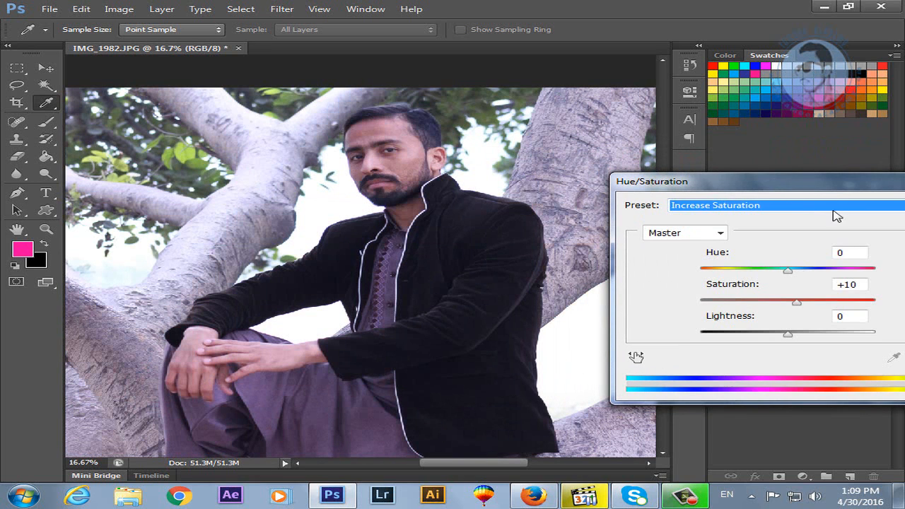
left_click_drag(825, 185, 476, 207)
left_click(646, 245)
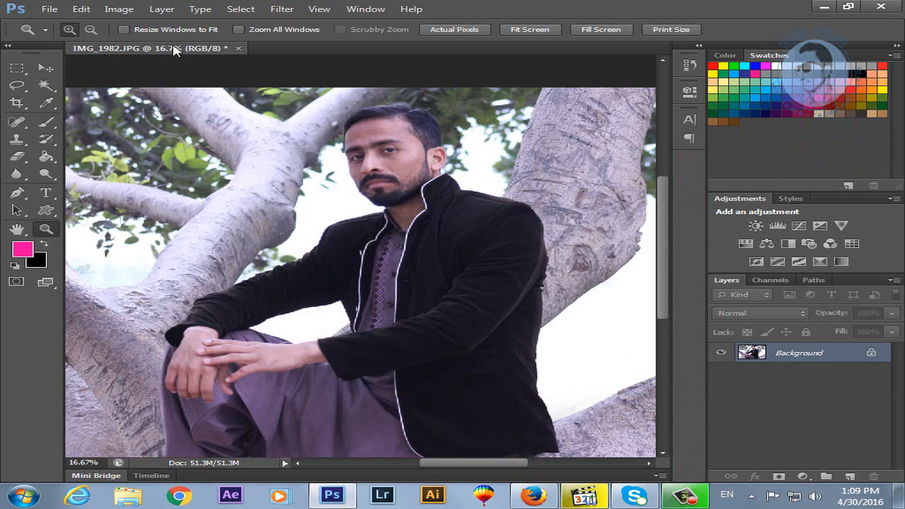
Start a Color Balance adjustment on the photo and set the midtone color levels to -17, +13 and +19.
left_click(121, 10)
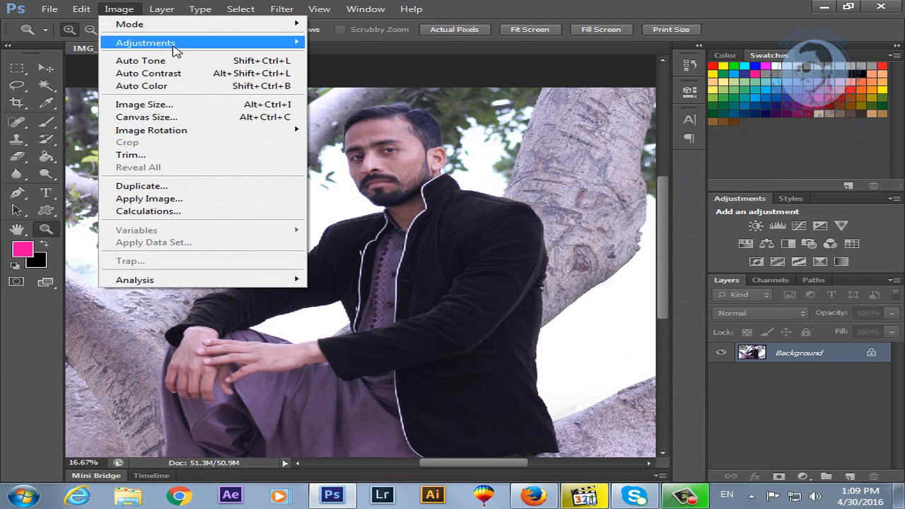
mouse_move(191, 45)
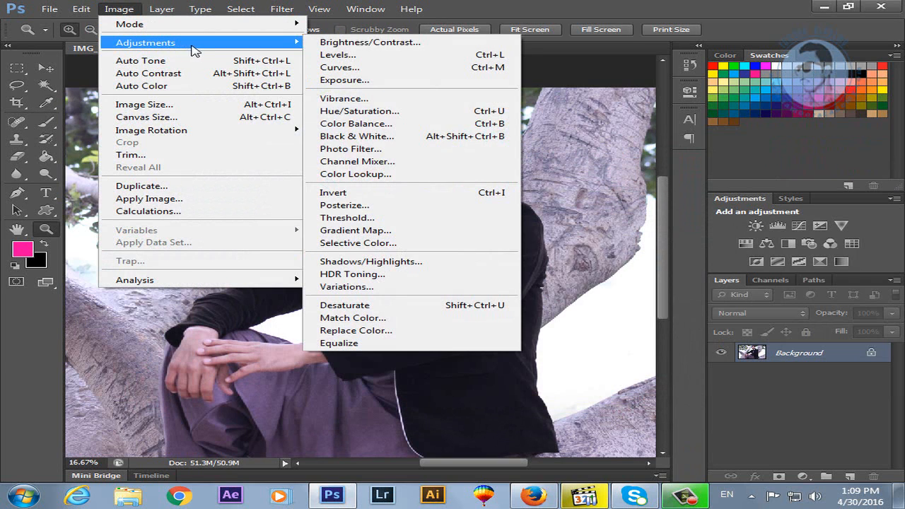
left_click(392, 128)
left_click_drag(440, 116, 429, 339)
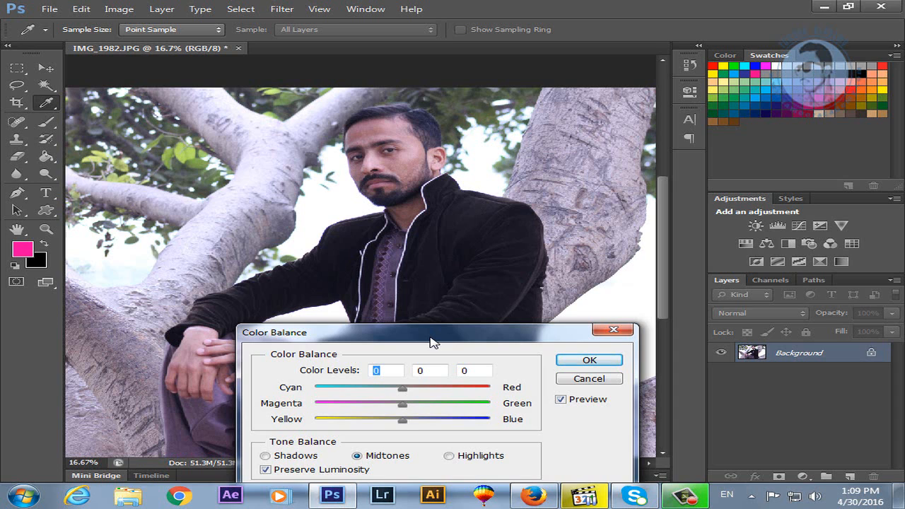
left_click_drag(433, 342, 648, 298)
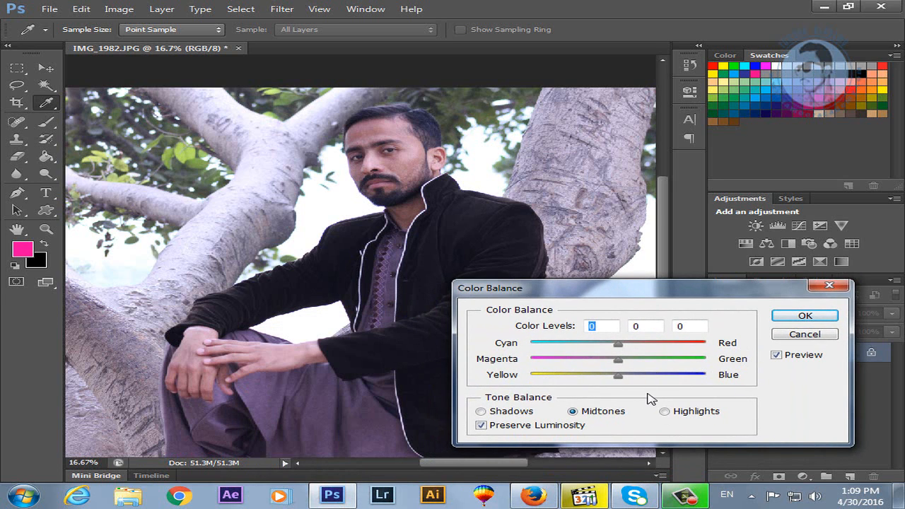
left_click_drag(648, 286, 745, 245)
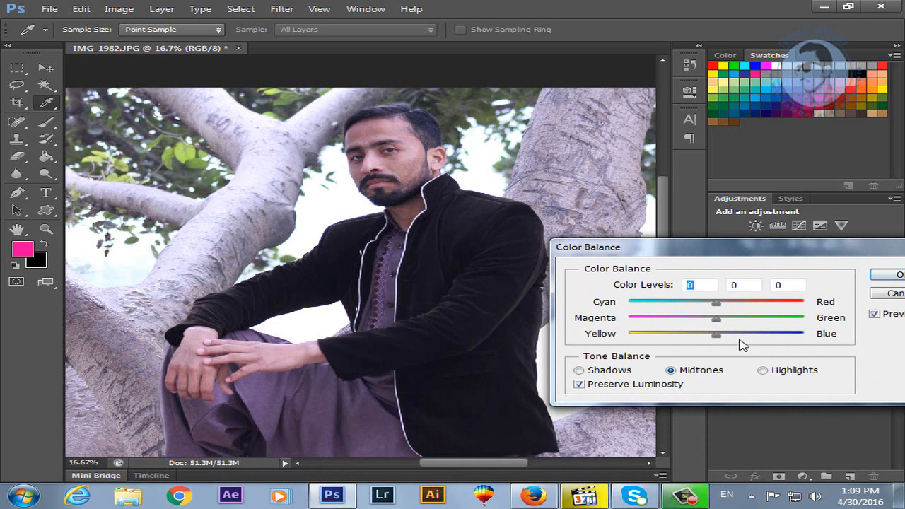
left_click_drag(719, 323, 733, 319)
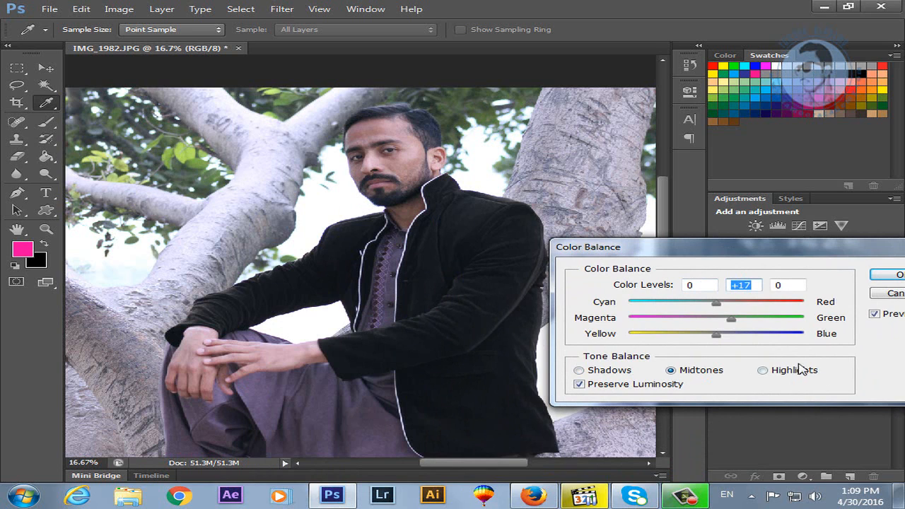
left_click_drag(716, 334, 730, 334)
left_click(735, 339)
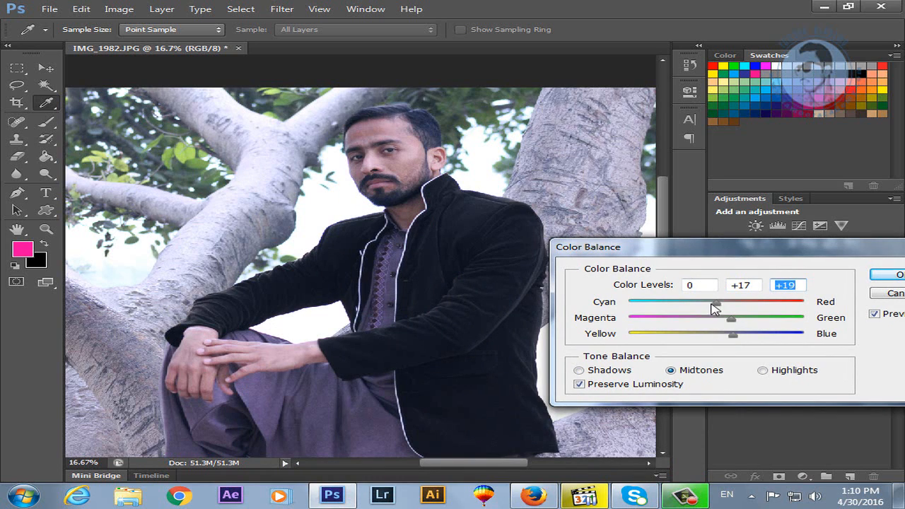
left_click_drag(712, 302, 700, 307)
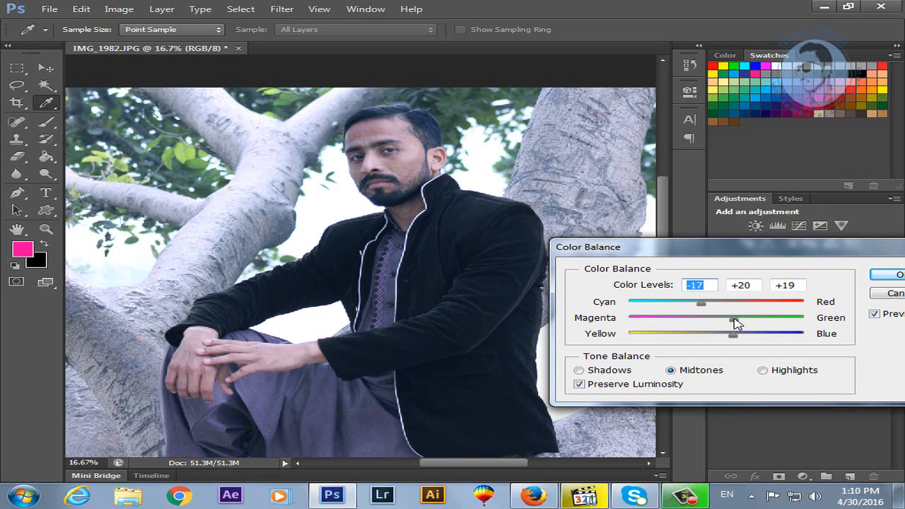
left_click_drag(736, 323, 671, 323)
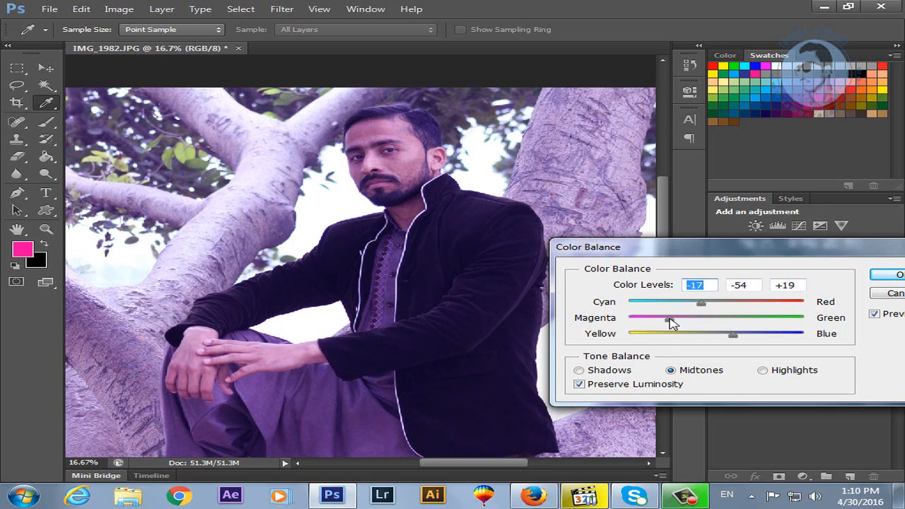
left_click_drag(670, 320, 728, 318)
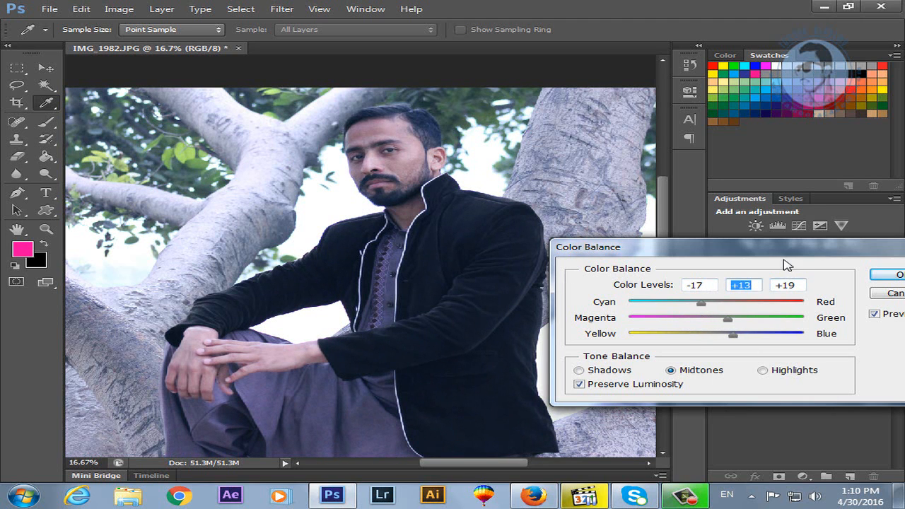
Switch the tone balance to Highlights and Shadows, and cancel the Color Balance adjustment.
left_click_drag(785, 249, 574, 224)
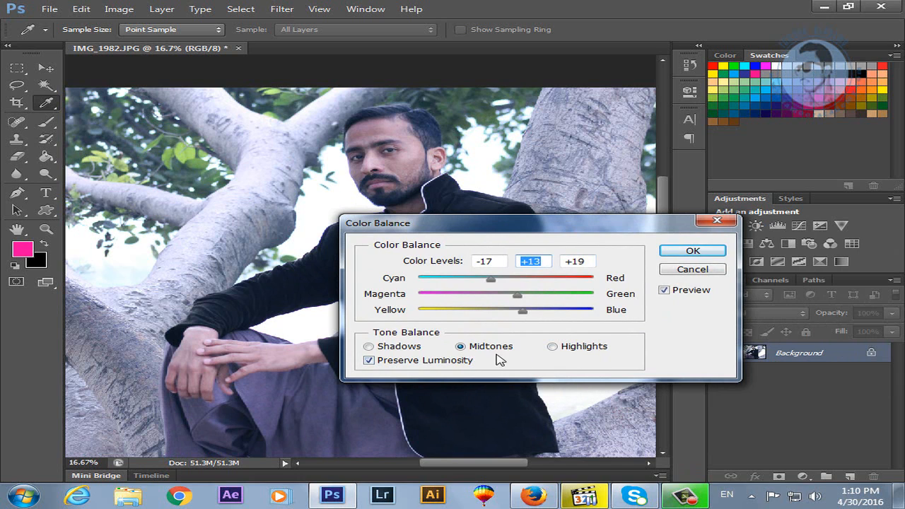
left_click(568, 353)
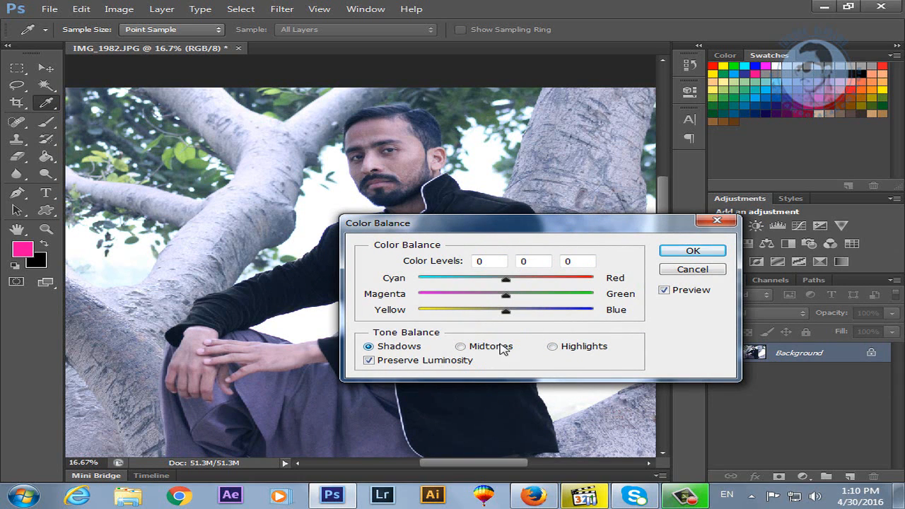
left_click(694, 275)
key("z")
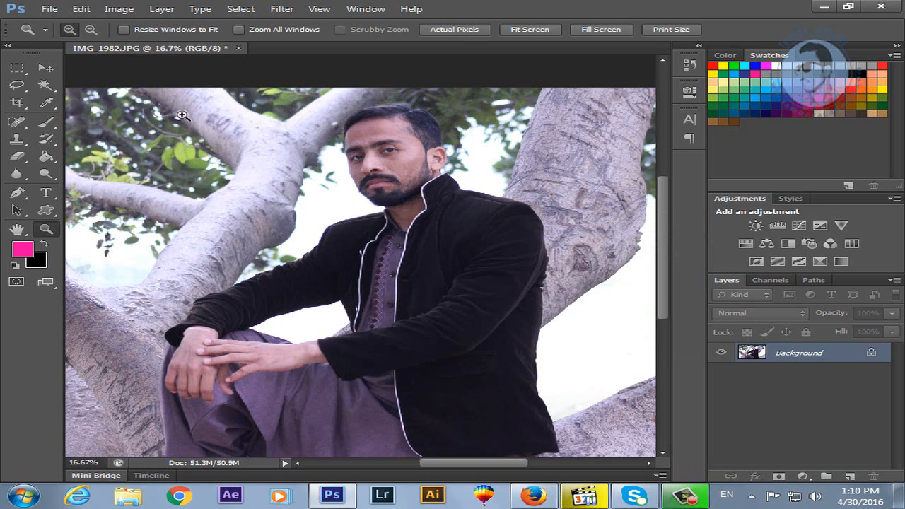
Try a Black & White adjustment with reds at 135, yellows and greens at 300 and cyans at -200, and cancel it.
left_click(119, 9)
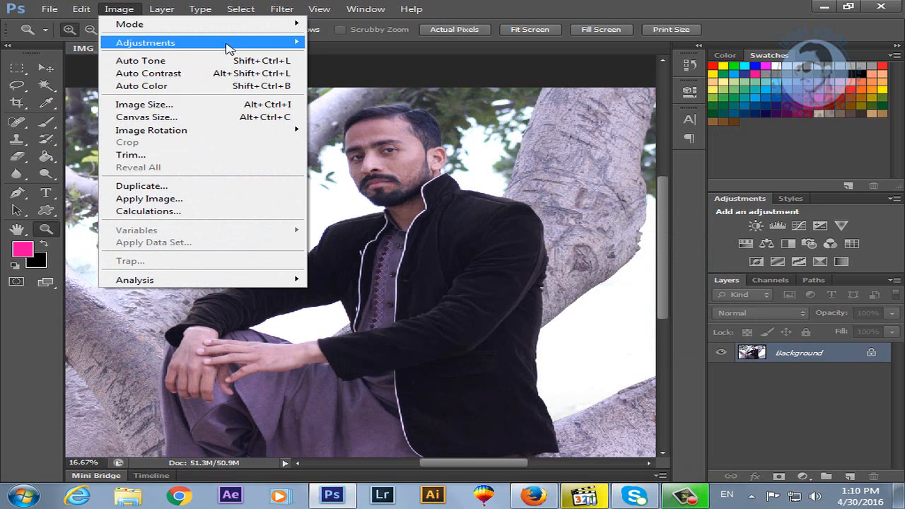
mouse_move(229, 45)
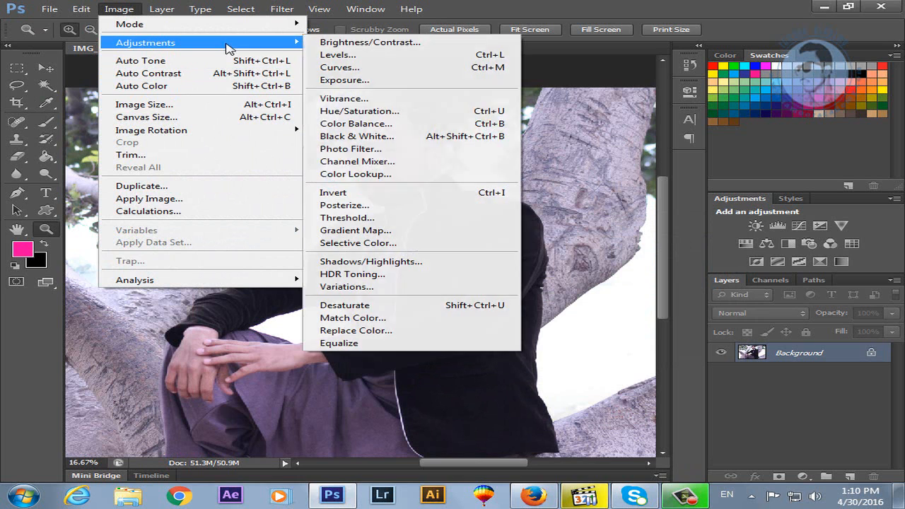
left_click(462, 138)
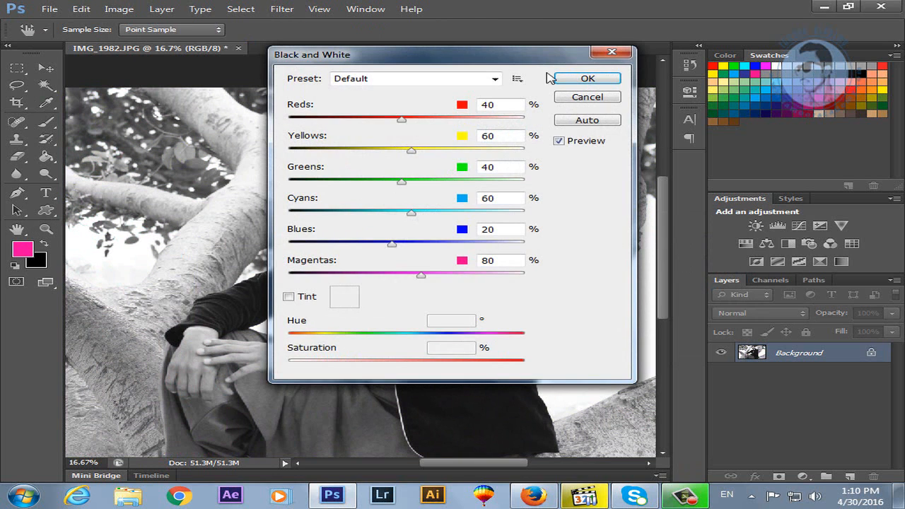
left_click_drag(495, 54, 775, 139)
left_click_drag(682, 205, 809, 239)
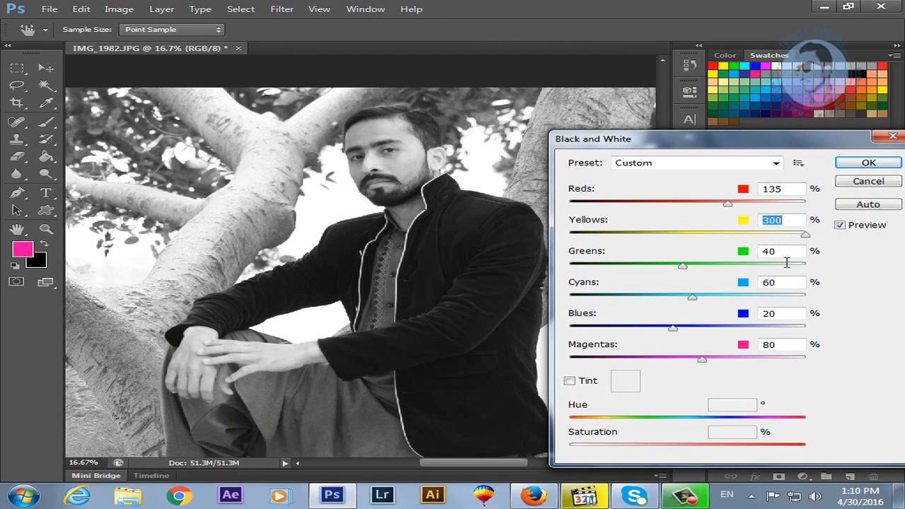
left_click_drag(699, 265, 769, 268)
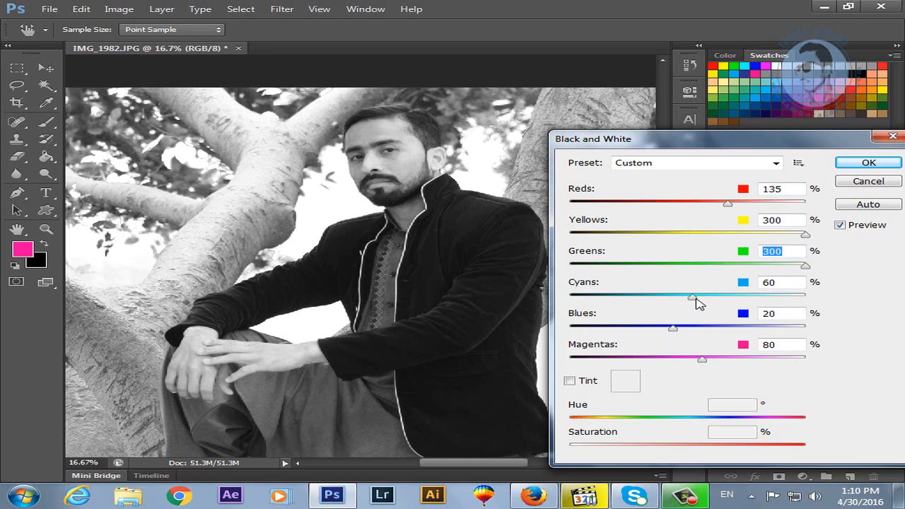
left_click_drag(693, 298, 466, 312)
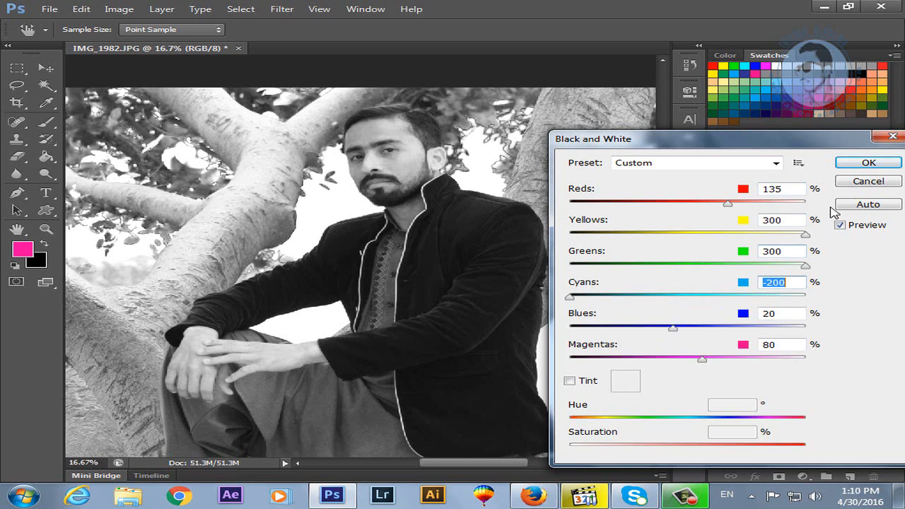
left_click(868, 181)
Invert the photo's colors and undo the inversion.
left_click(119, 9)
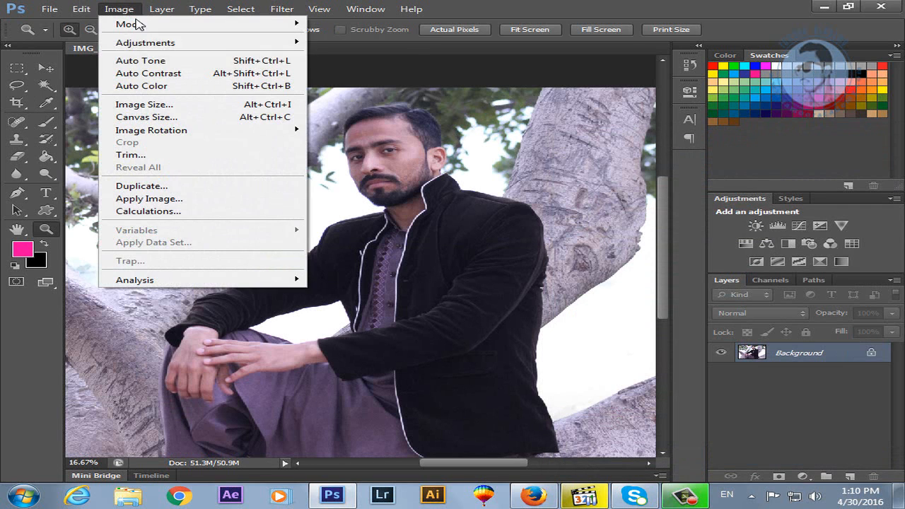
mouse_move(238, 44)
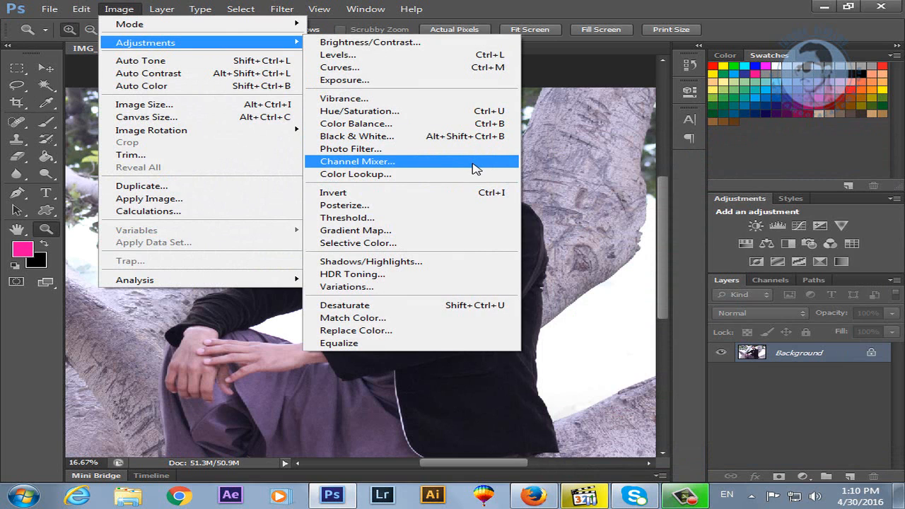
left_click(464, 198)
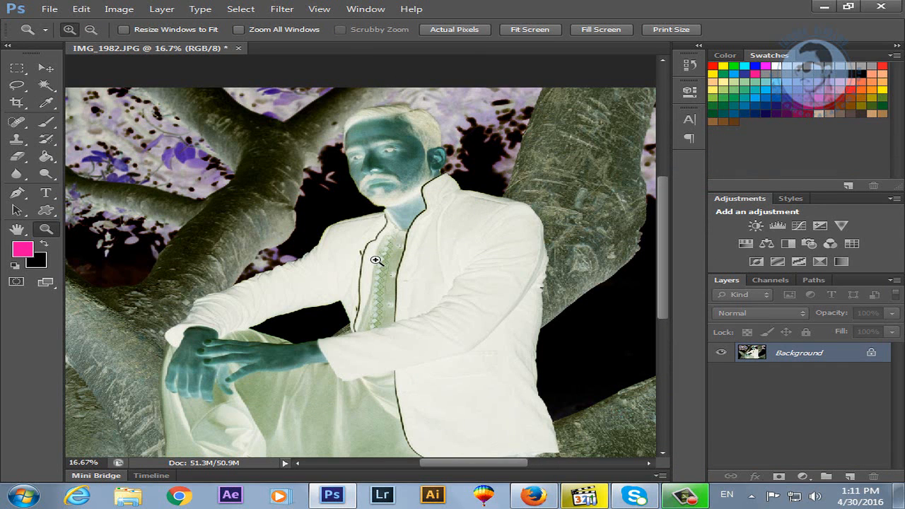
key("ctrl+z")
Try a Posterize adjustment on the photo at 255 and 2 levels, and cancel it.
left_click(121, 9)
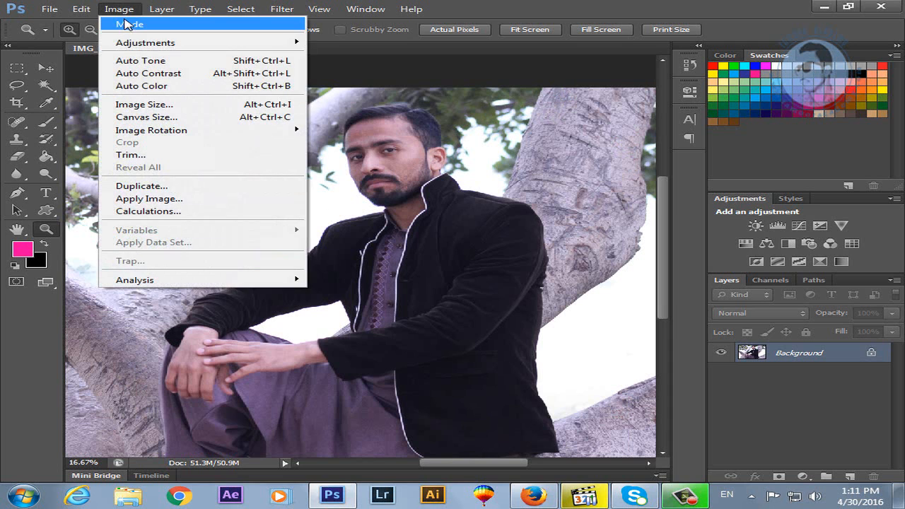
mouse_move(145, 41)
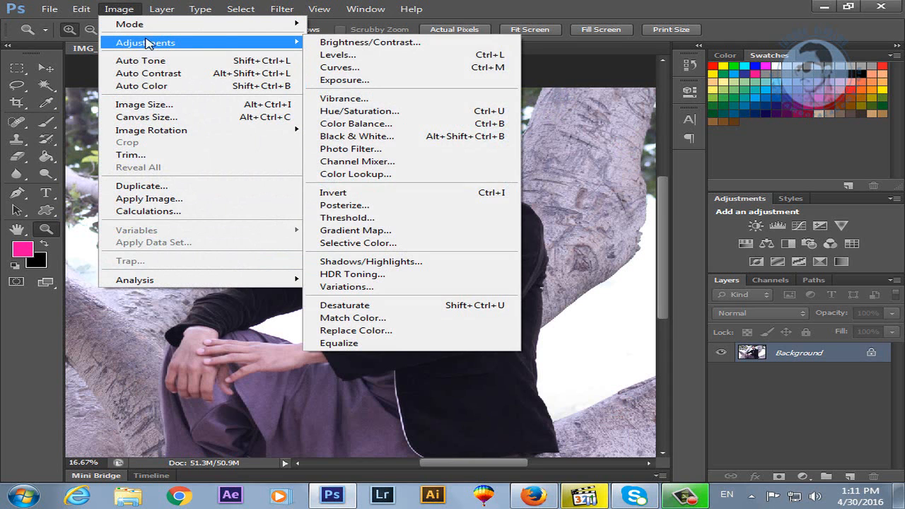
left_click(433, 212)
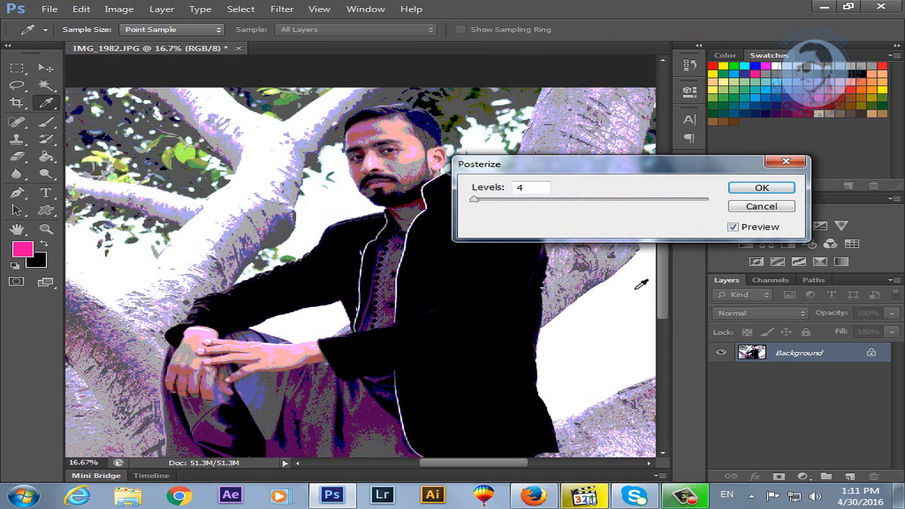
left_click_drag(575, 200, 635, 206)
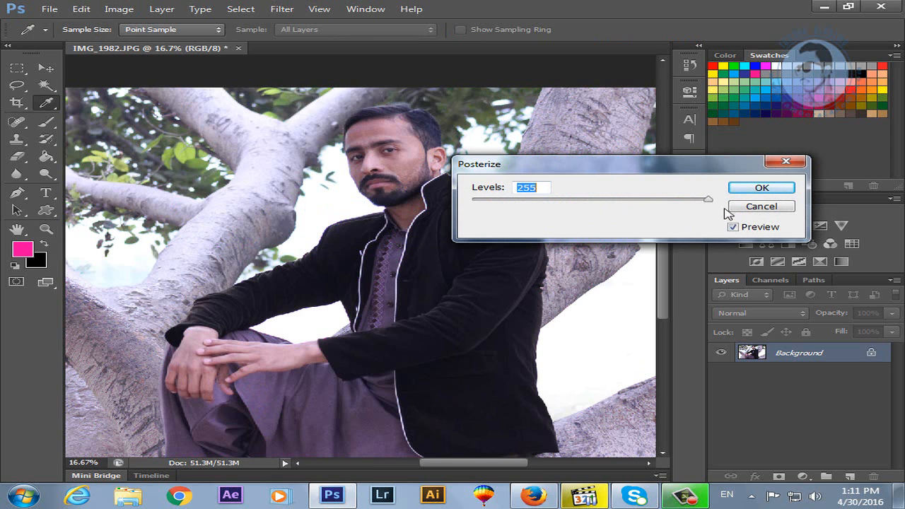
left_click_drag(664, 199, 472, 198)
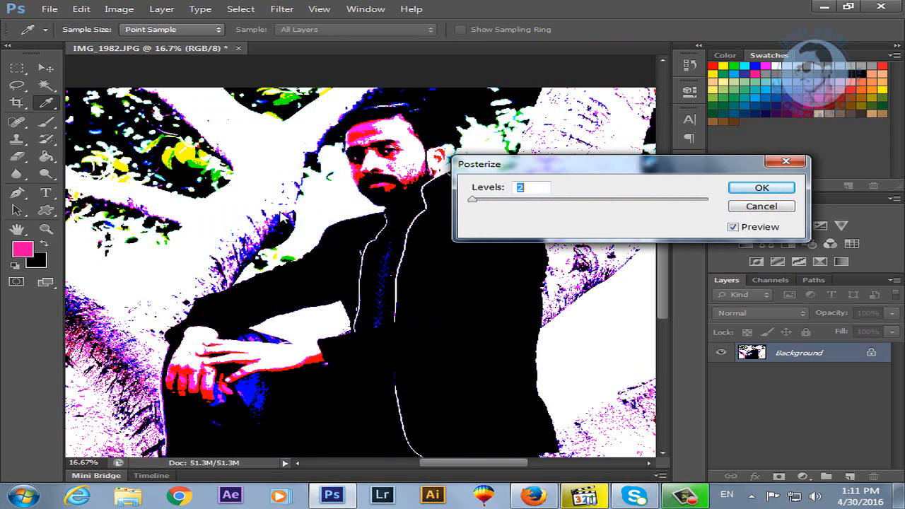
left_click(778, 205)
key("z")
Try a Threshold adjustment on the photo at levels 70, 67 and 66, and cancel it.
left_click(118, 9)
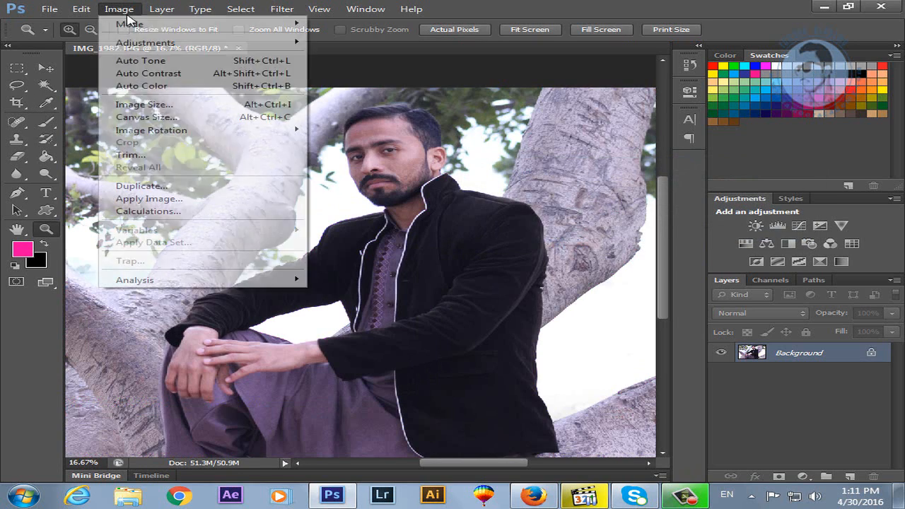
mouse_move(164, 44)
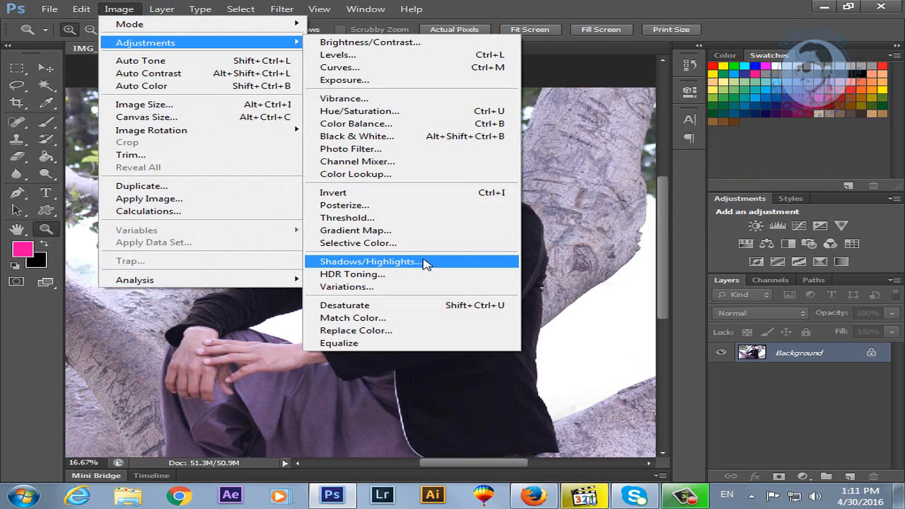
left_click(411, 222)
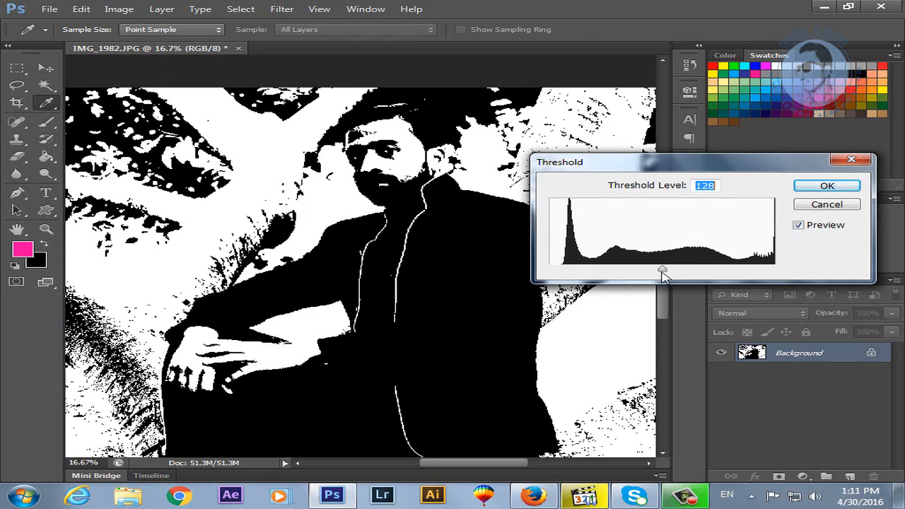
left_click_drag(662, 275, 614, 291)
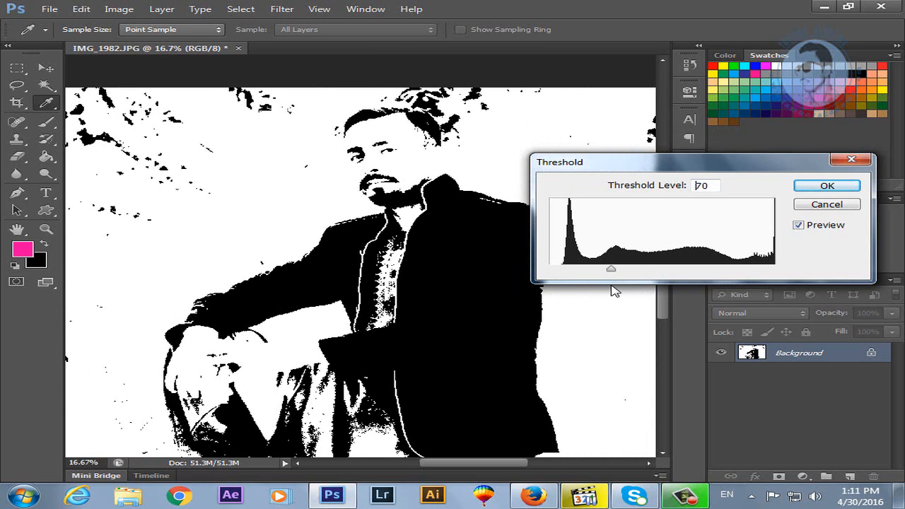
key("Down")
key("Down")
key("Down")
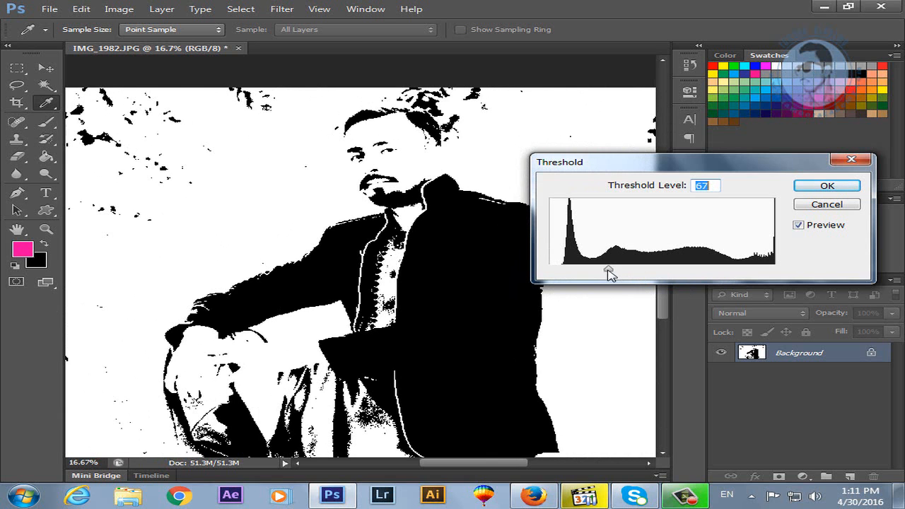
mouse_move(608, 270)
left_mouse_down()
mouse_move(642, 280)
mouse_move(596, 278)
mouse_move(609, 280)
left_mouse_up()
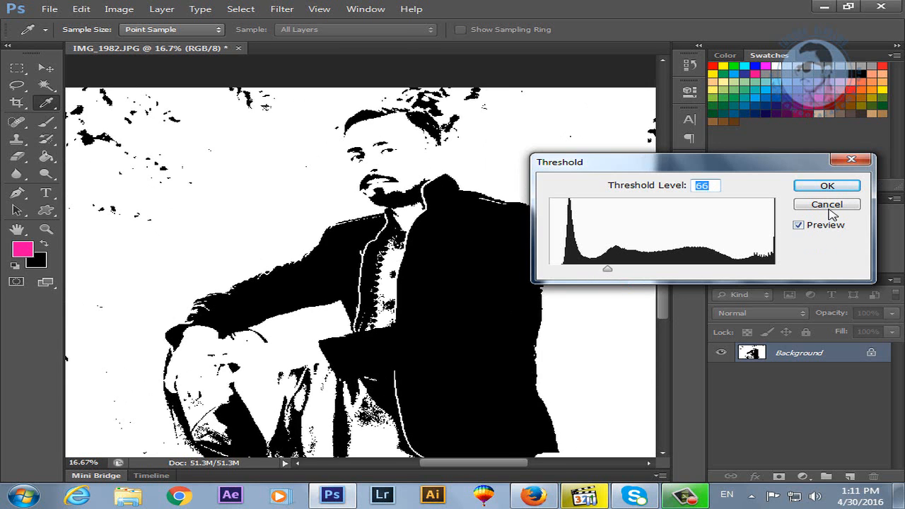
left_click(828, 205)
Apply the automatic tone, contrast and color corrections to the photo.
left_click(129, 11)
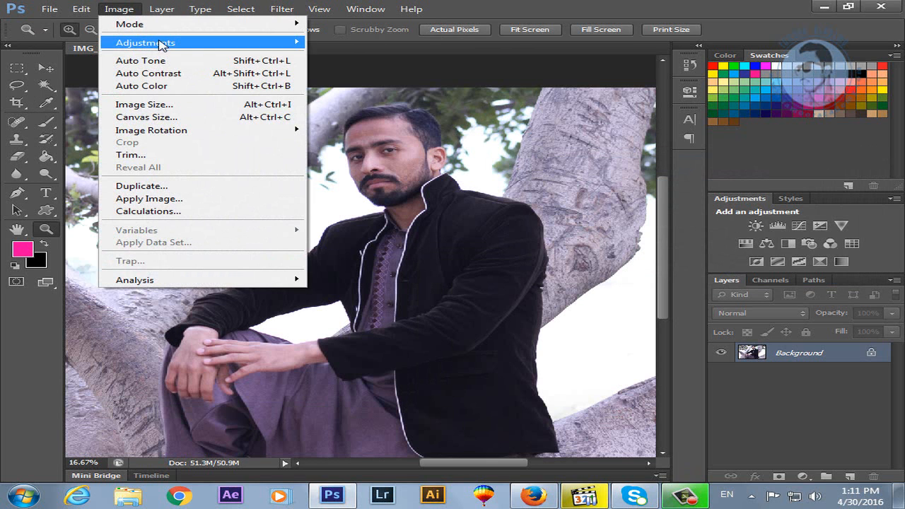
mouse_move(181, 43)
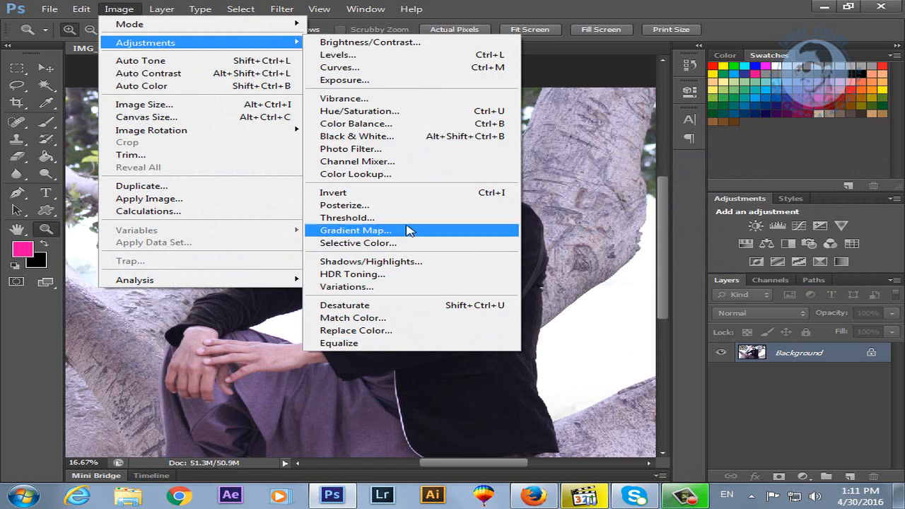
left_click(224, 63)
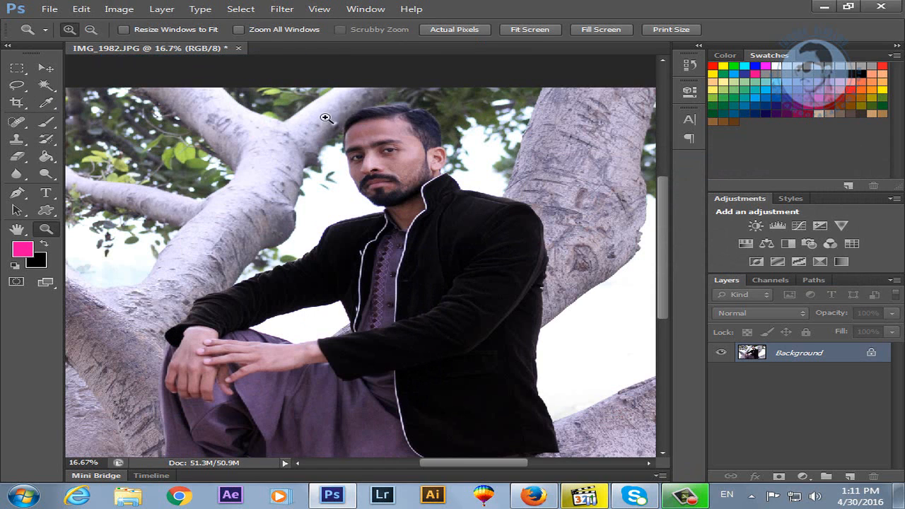
left_click(119, 8)
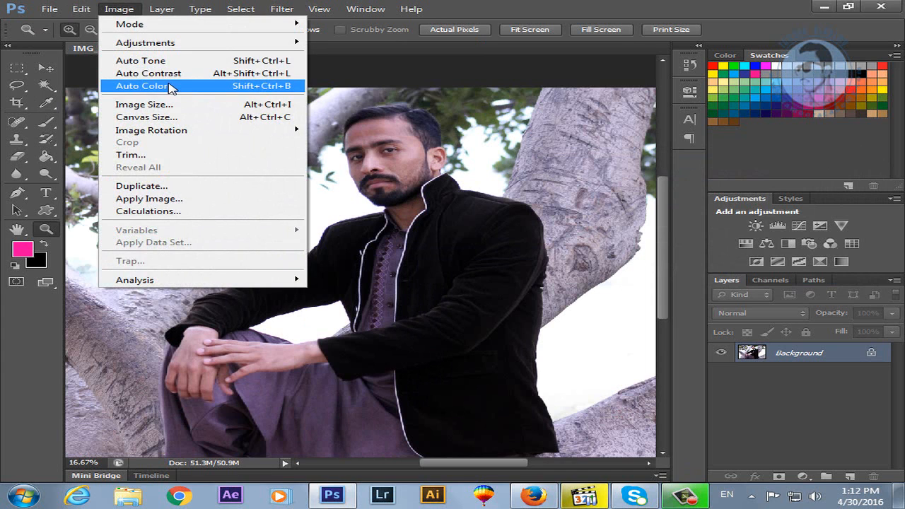
left_click(152, 72)
left_click(127, 11)
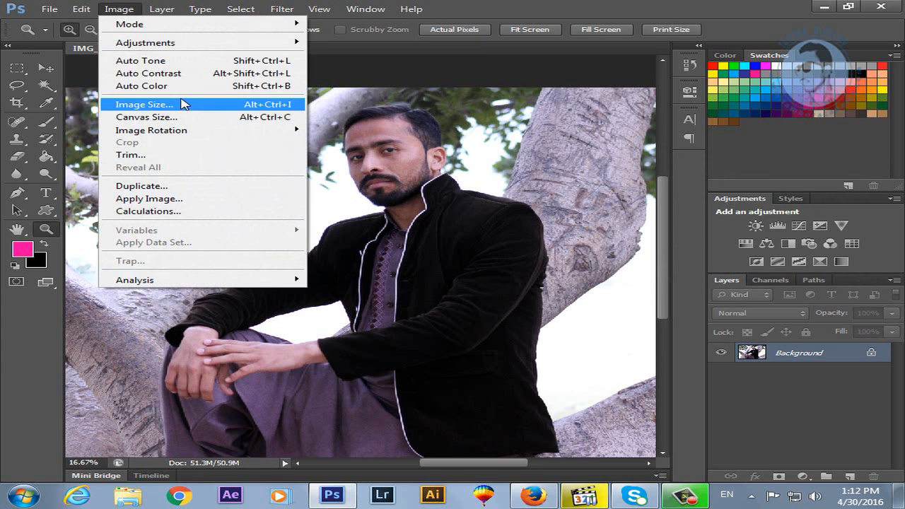
left_click(172, 85)
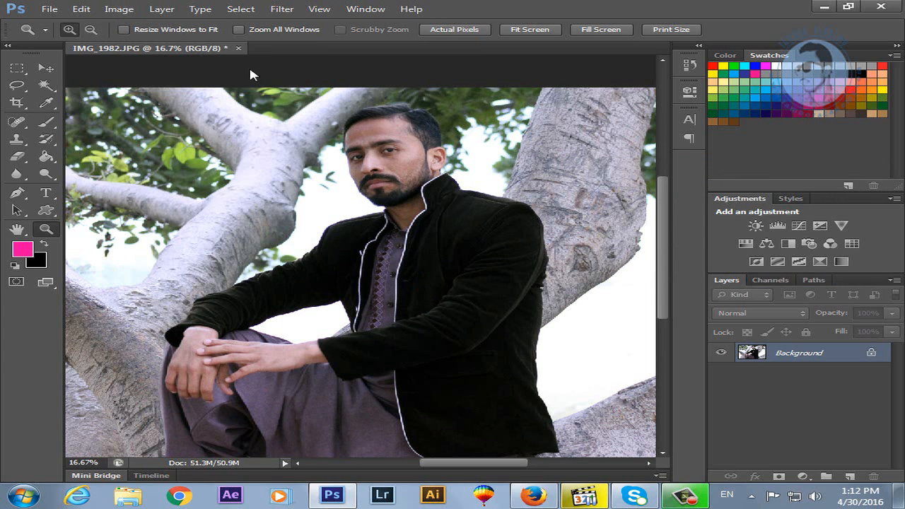
Examine the width unit options for the pixel dimensions and document size in Image Size, and cancel the dialog.
left_click(120, 9)
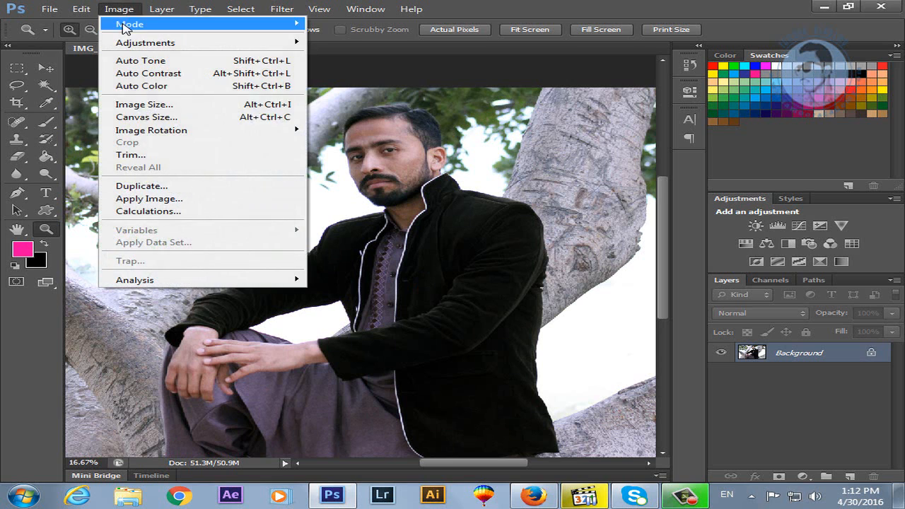
left_click(210, 106)
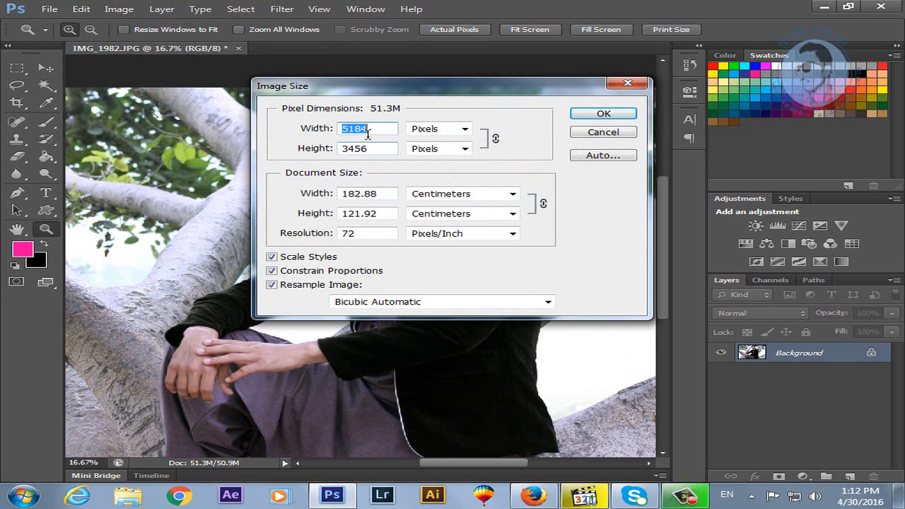
left_click(464, 130)
left_click(538, 131)
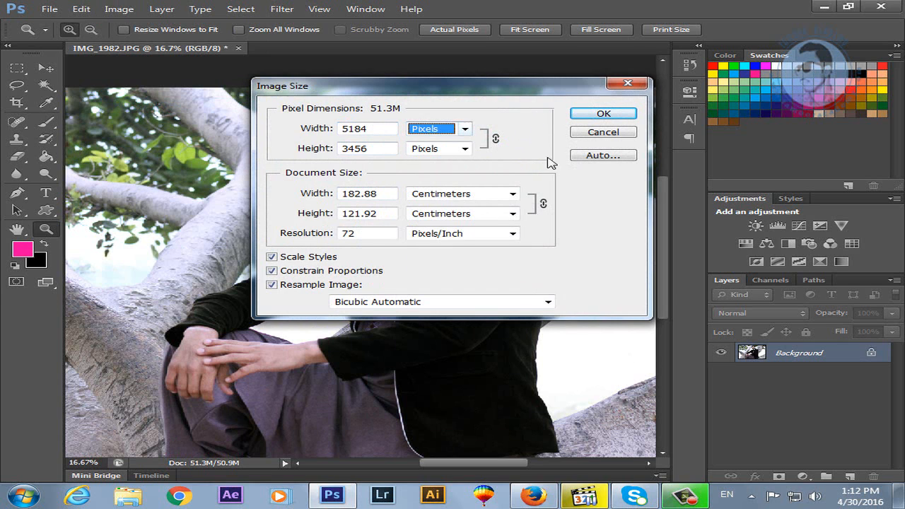
left_click(486, 197)
left_click(539, 179)
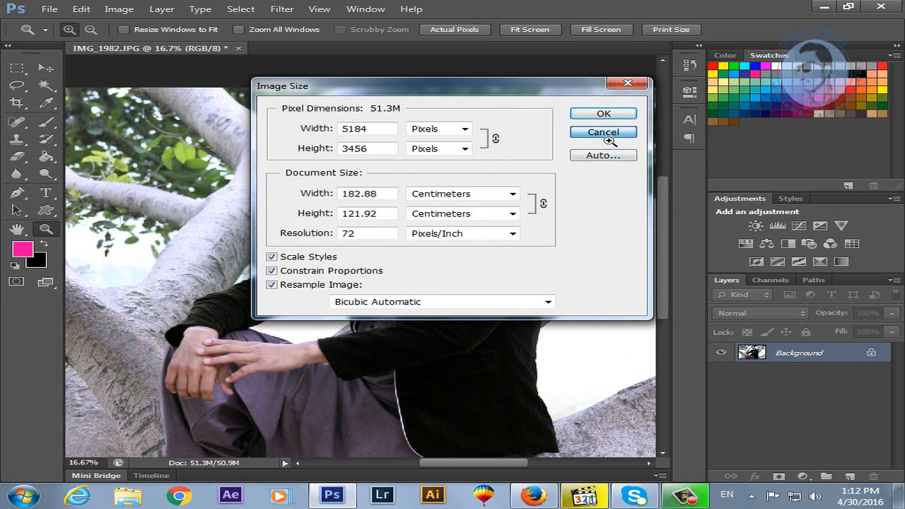
left_click(601, 131)
Set the photo's canvas width to 5151 pixels, keeping the centre anchor, and apply the new size.
left_click(124, 10)
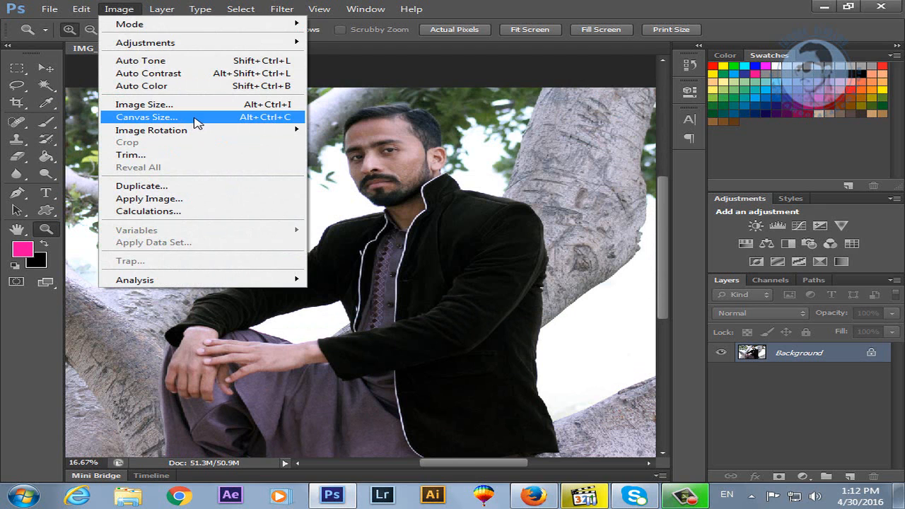
left_click(198, 122)
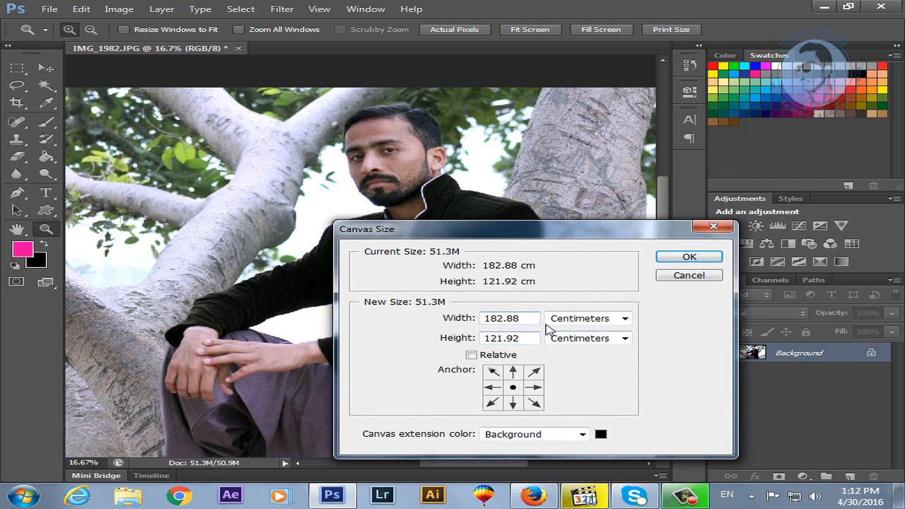
left_click(599, 319)
left_click(569, 340)
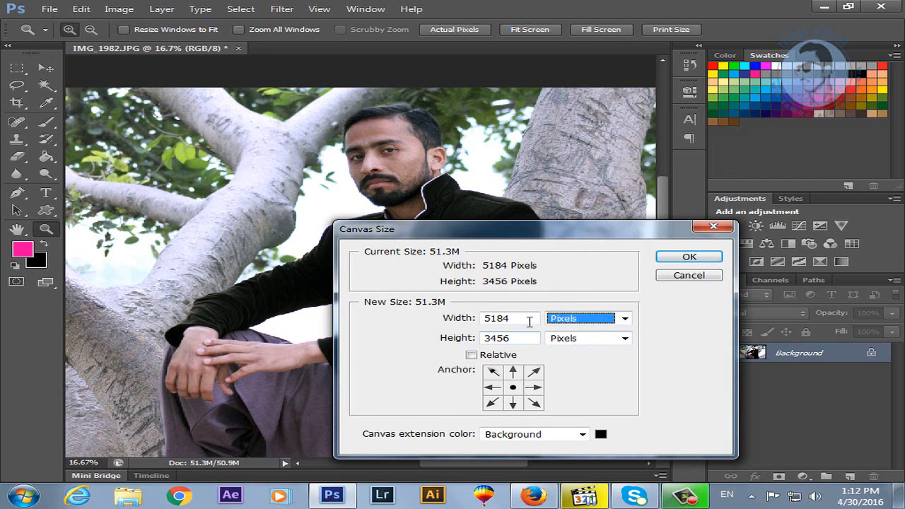
left_click(523, 319)
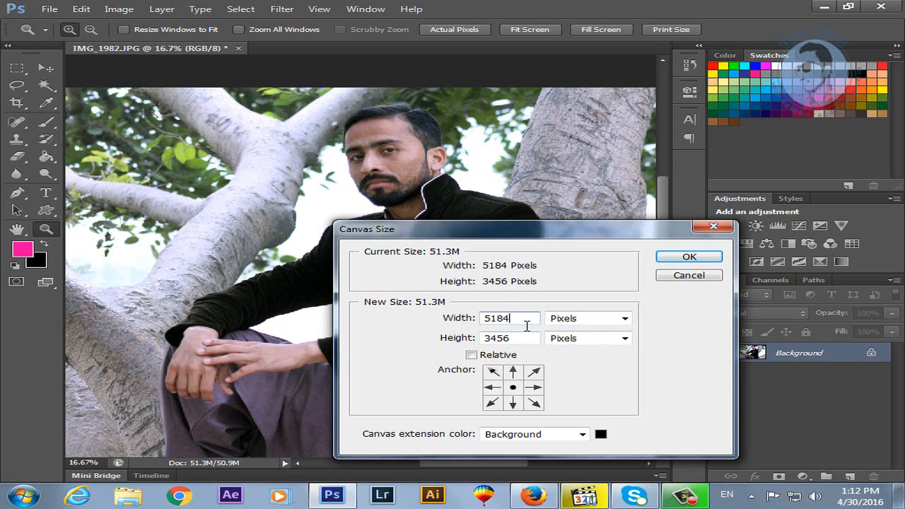
left_click_drag(527, 326, 499, 330)
type("51")
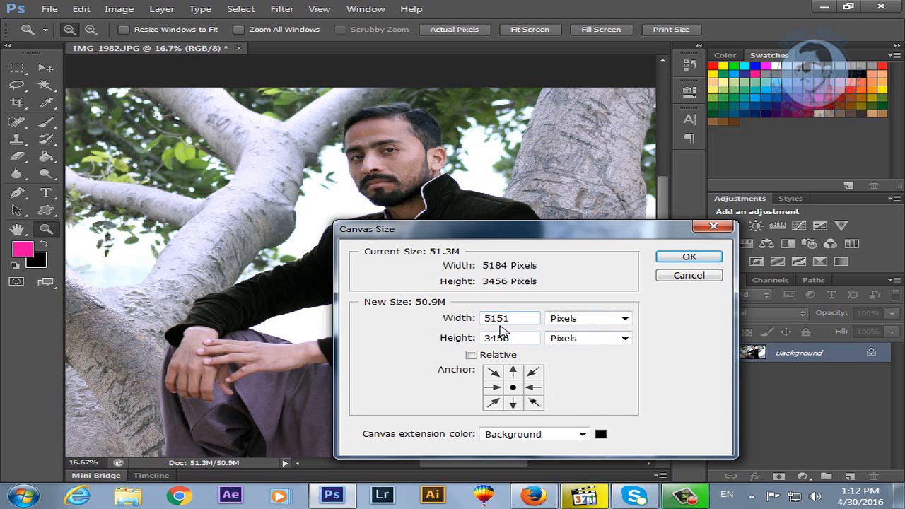
key("Return")
left_click(400, 187)
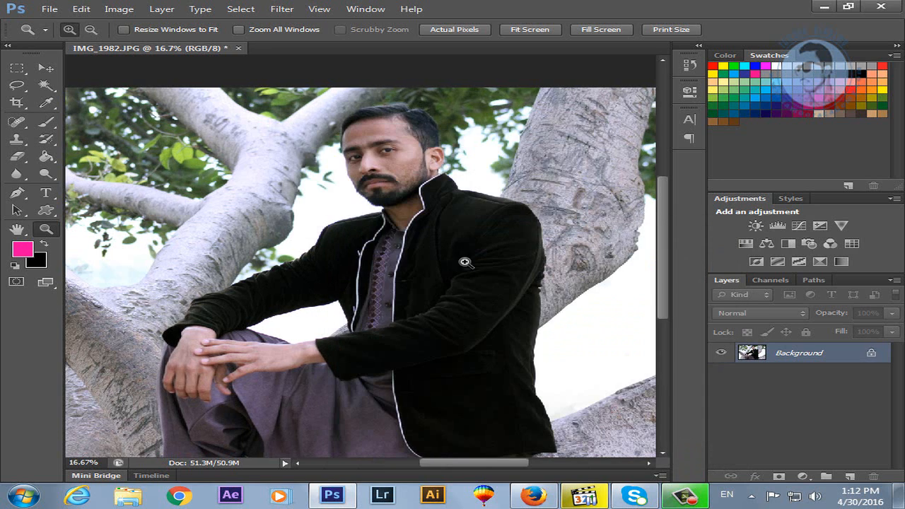
Try a canvas width of 4444 pixels on the photo with the centre anchor.
left_click(206, 301, "alt")
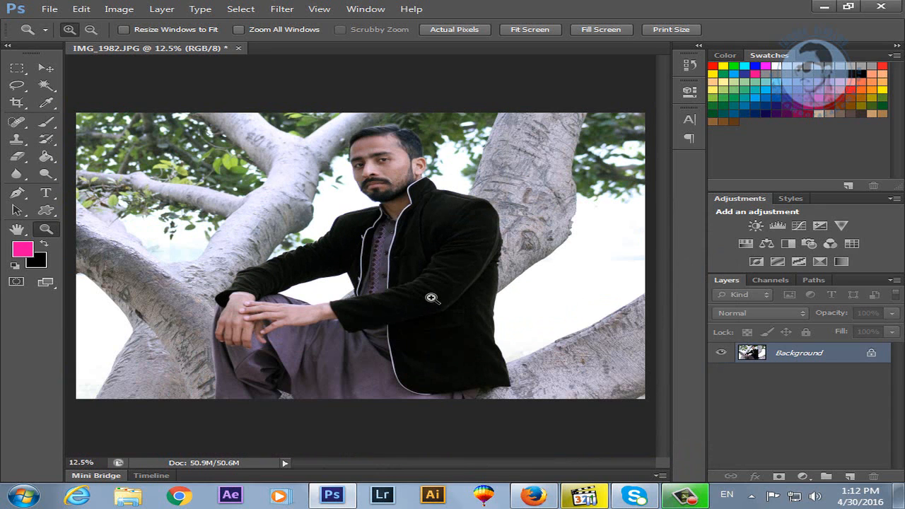
left_click(119, 8)
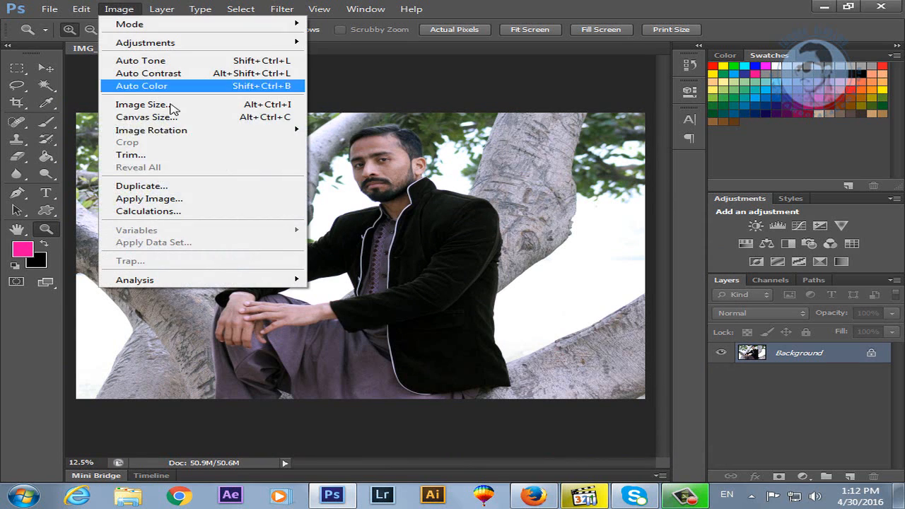
left_click(226, 118)
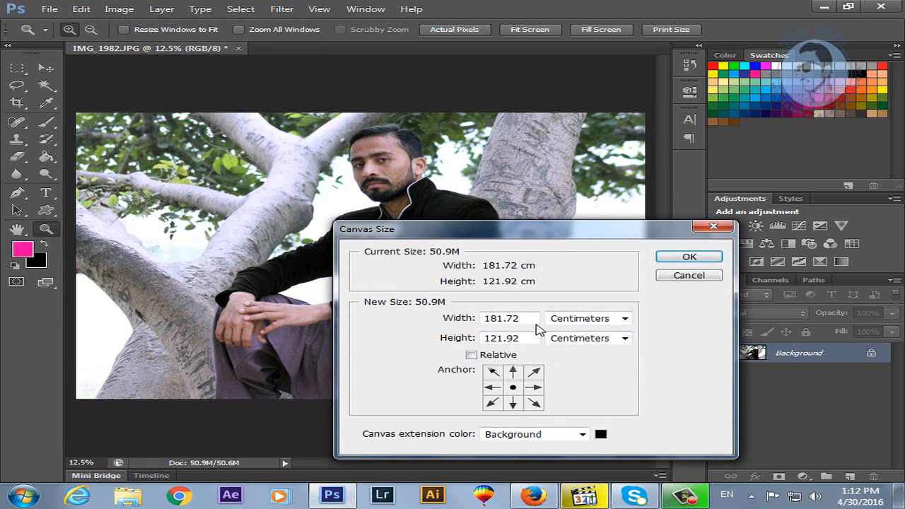
left_click(588, 319)
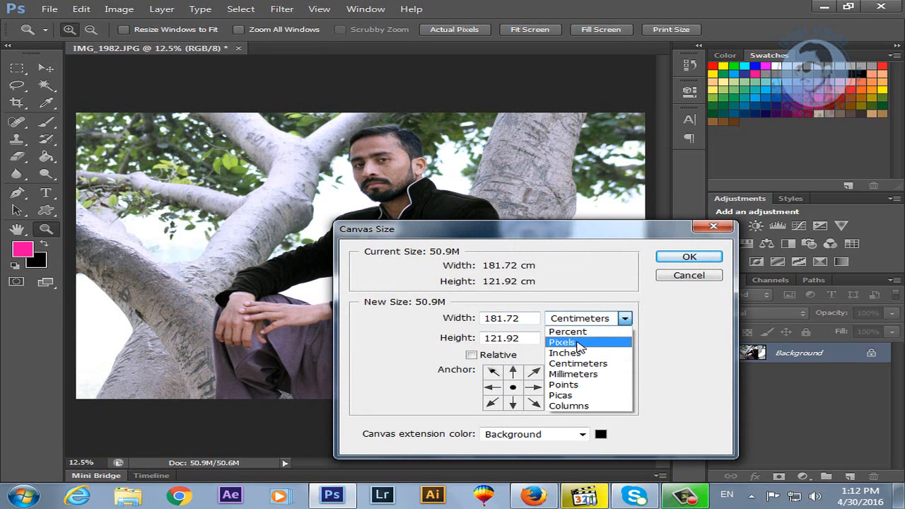
left_click(578, 343)
double_click(525, 325)
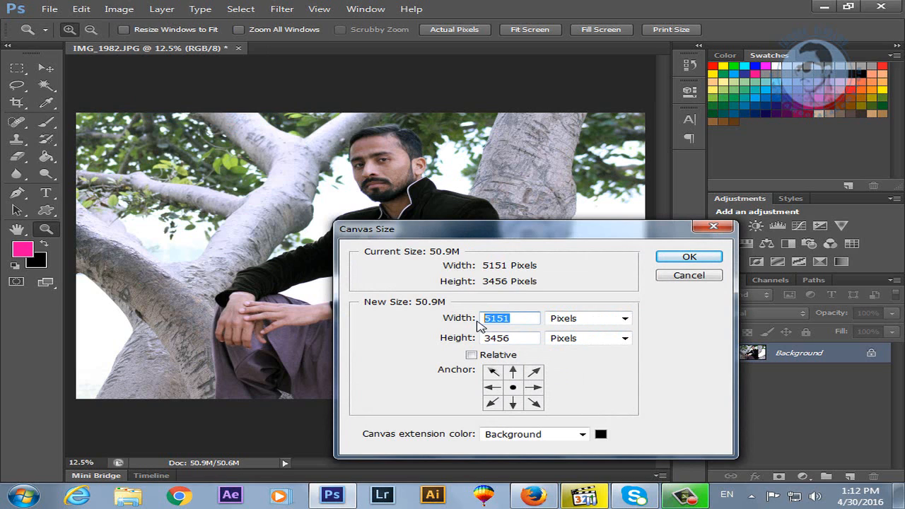
type("4444")
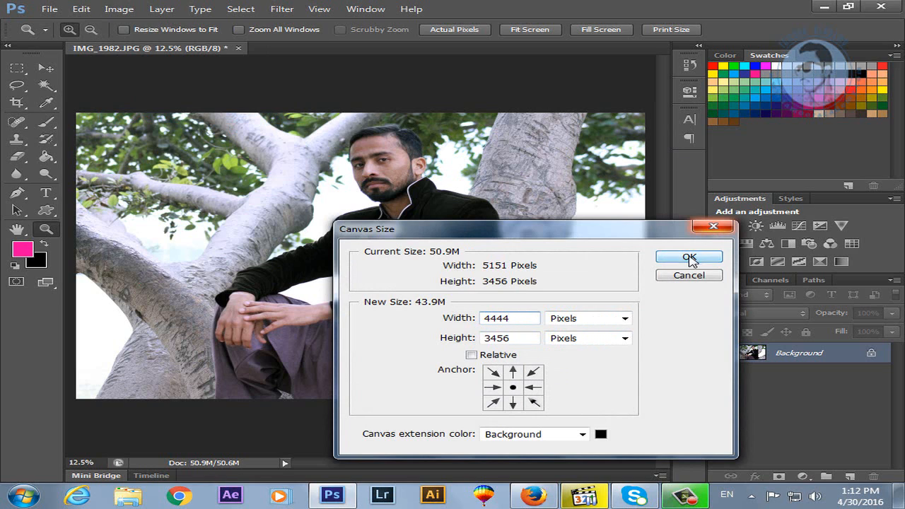
left_click(689, 258)
left_click(415, 189)
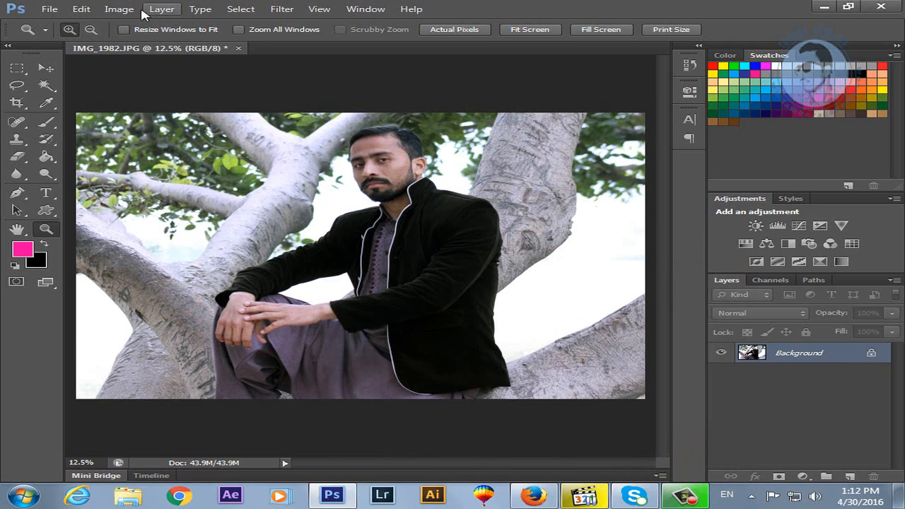
left_click(118, 8)
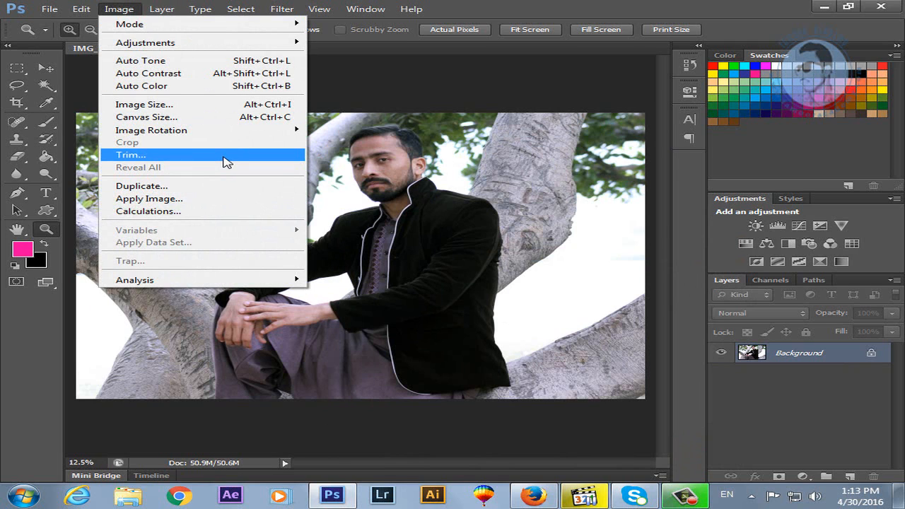
mouse_move(238, 137)
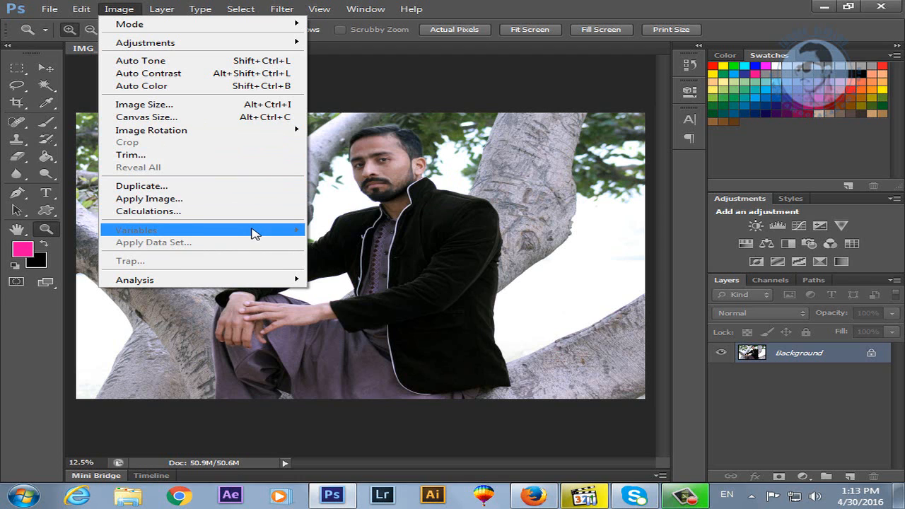
mouse_move(249, 282)
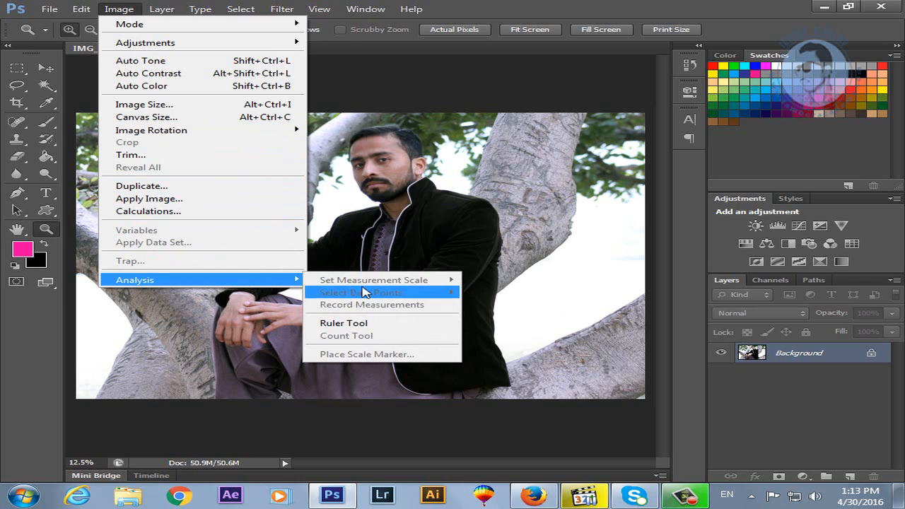
left_click(518, 194)
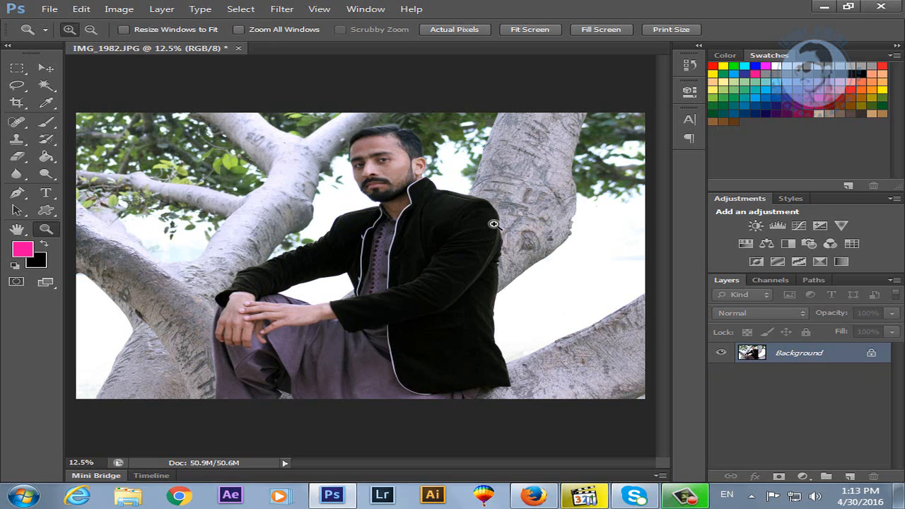
Convert the locked Background into a regular layer with the default settings, and duplicate that layer.
double_click(876, 361)
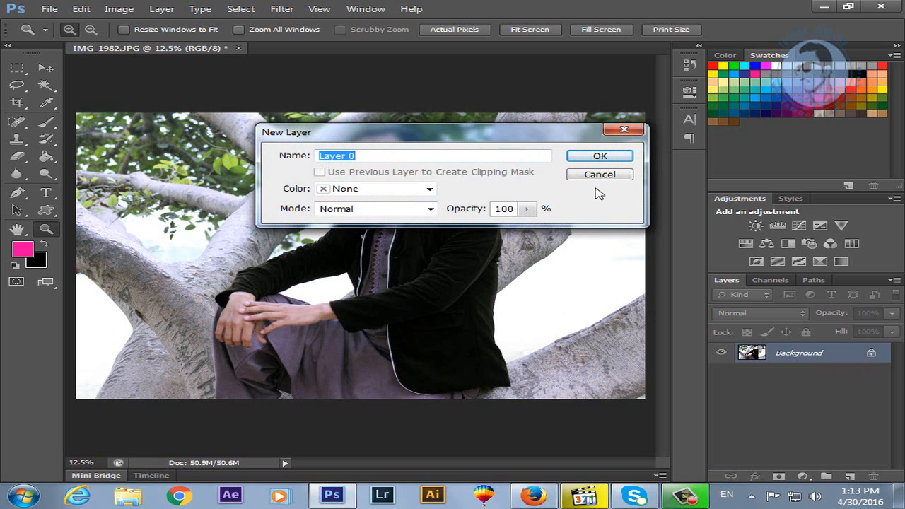
left_click(600, 156)
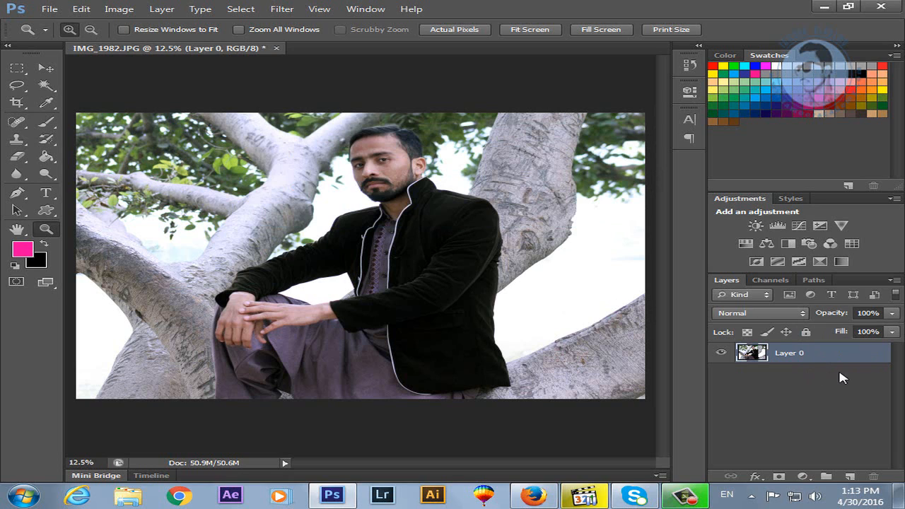
left_click_drag(804, 359, 867, 482)
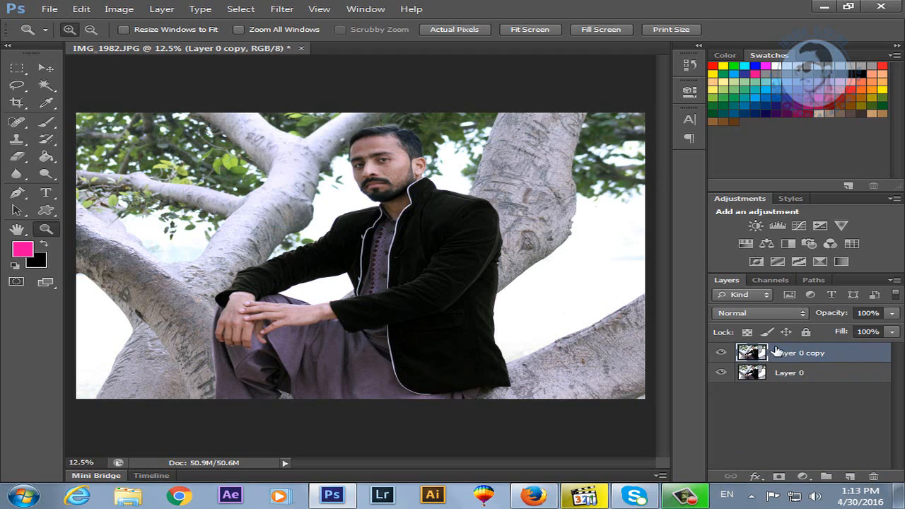